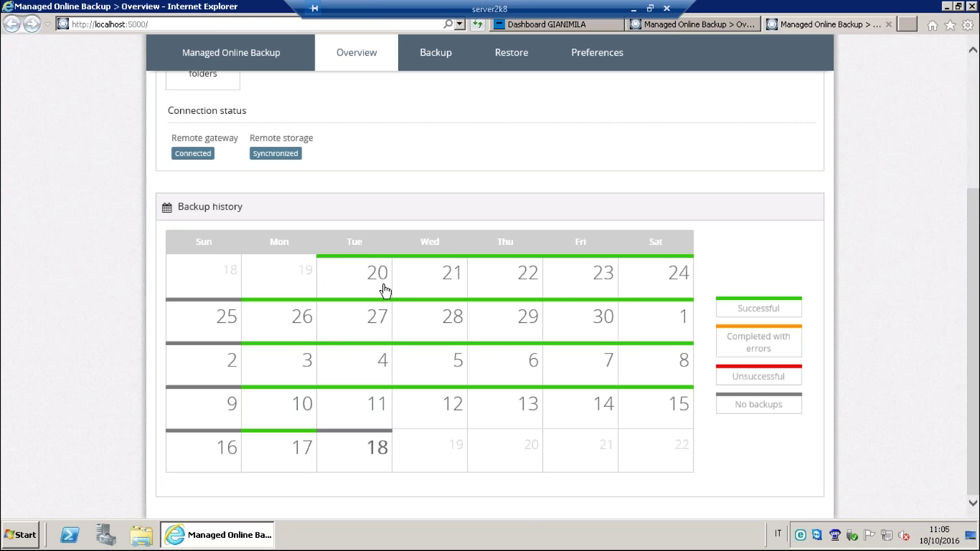
Review the backup history calendar and the legend explaining its status colours.
mouse_move(442, 280)
drag(781, 308, 723, 309)
mouse_move(783, 376)
mouse_down()
mouse_move(728, 381)
mouse_move(782, 381)
mouse_up()
drag(729, 406, 781, 410)
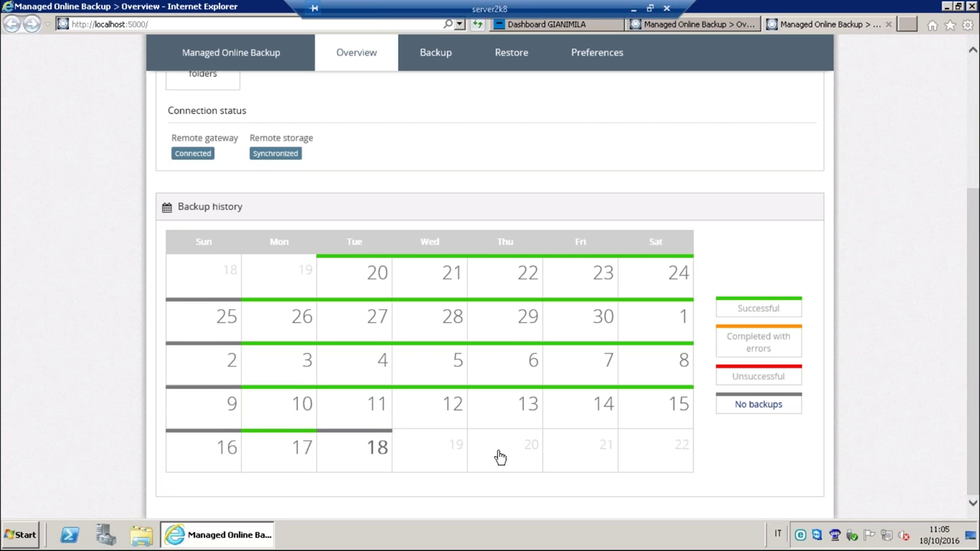
Review the overview's most recent backup date and time, selected size, files processed and used storage.
scroll(972, 378, up, 2)
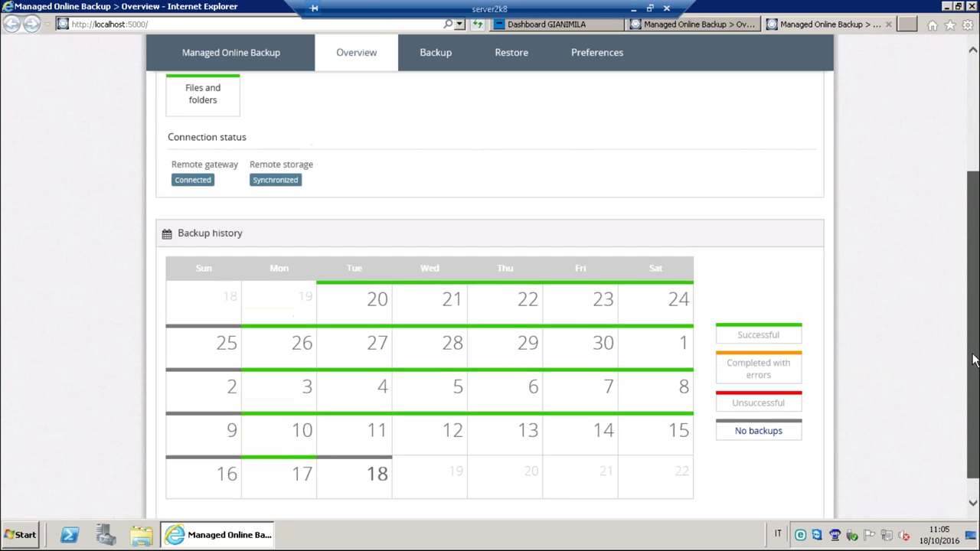
scroll(490, 295, up, 2)
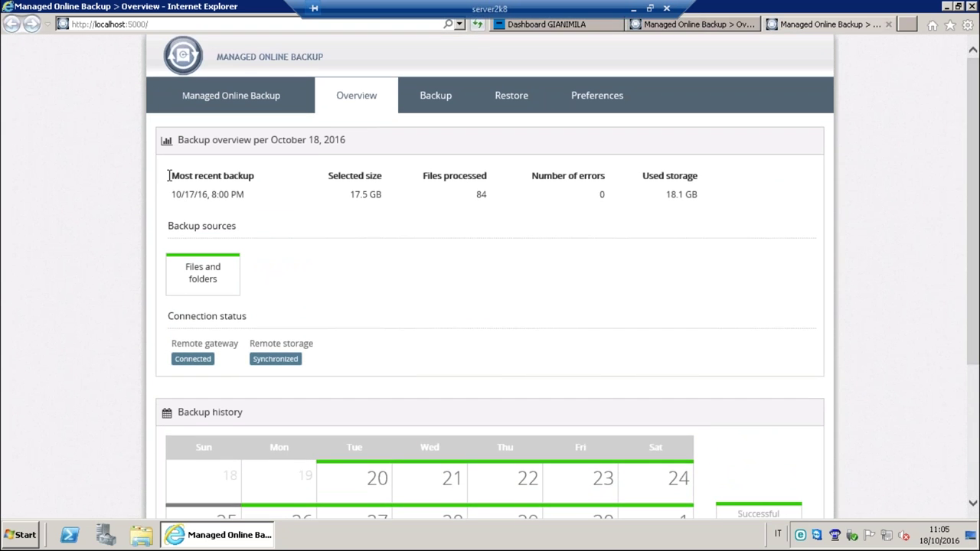
drag(170, 176, 255, 187)
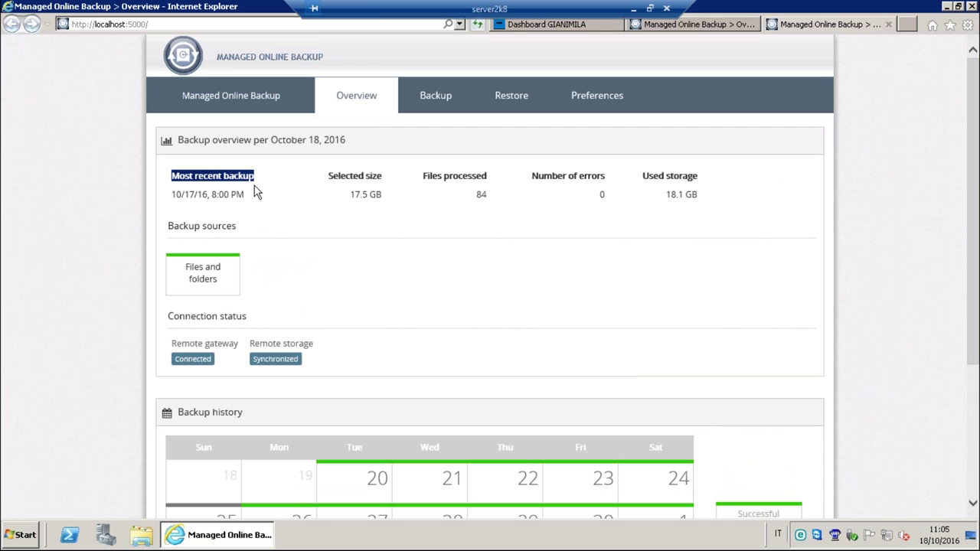
click(255, 204)
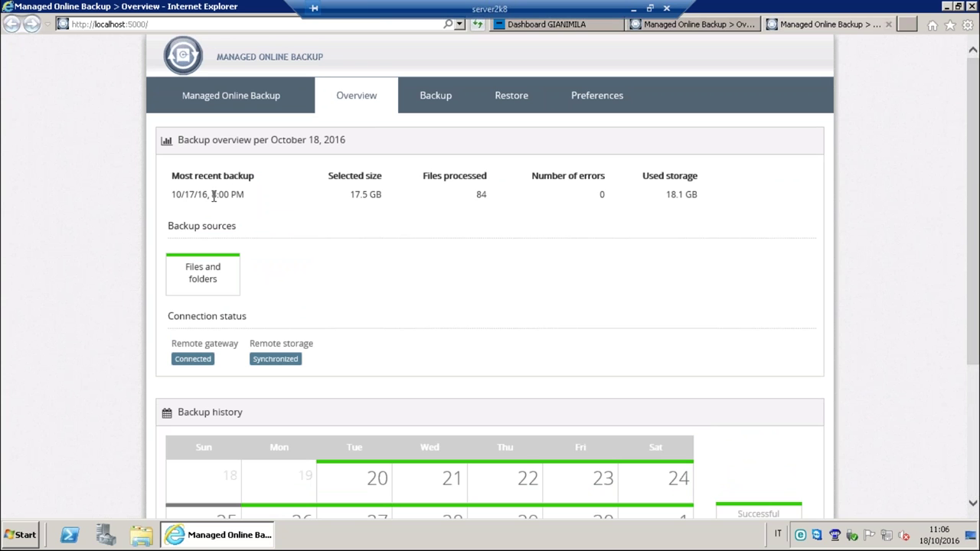
drag(213, 196, 237, 203)
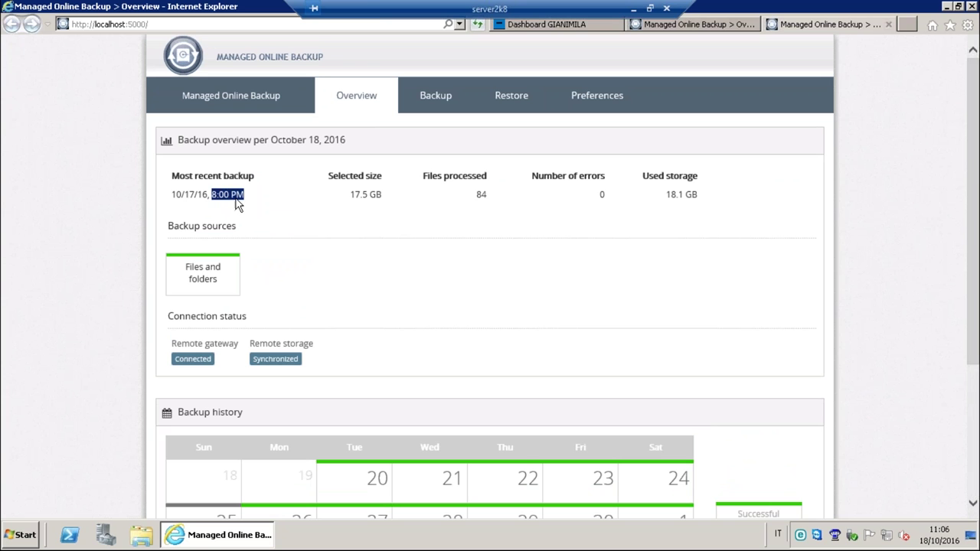
click(198, 200)
drag(207, 197, 171, 194)
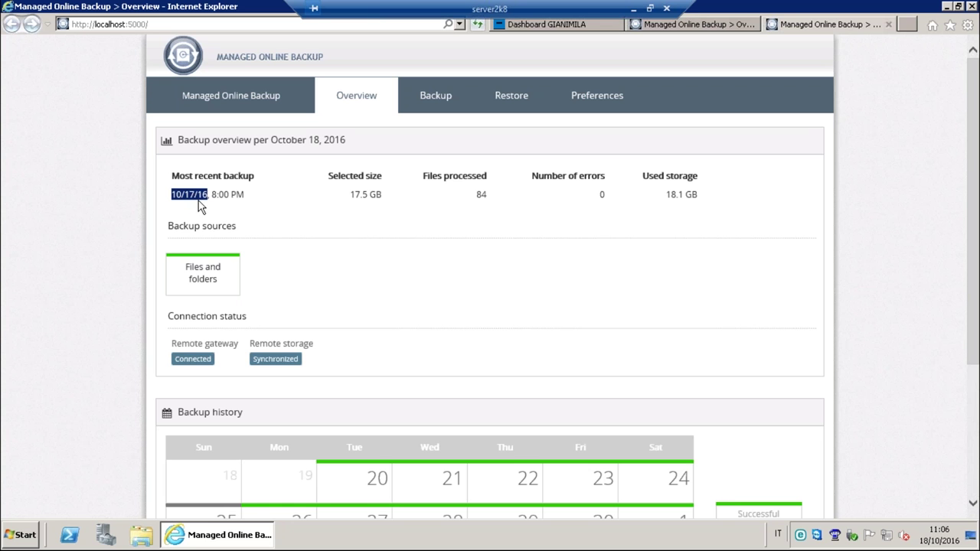
click(203, 208)
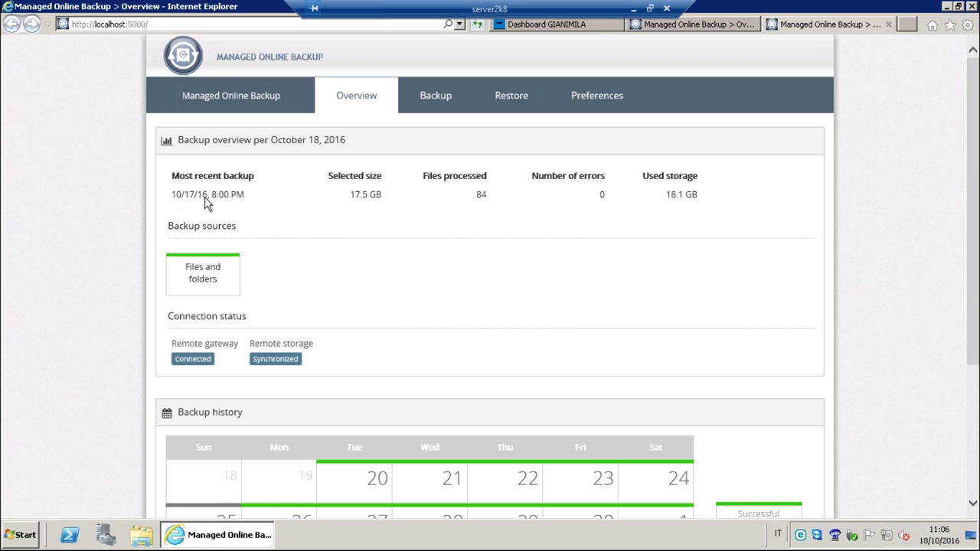
drag(350, 194, 383, 196)
drag(473, 197, 488, 196)
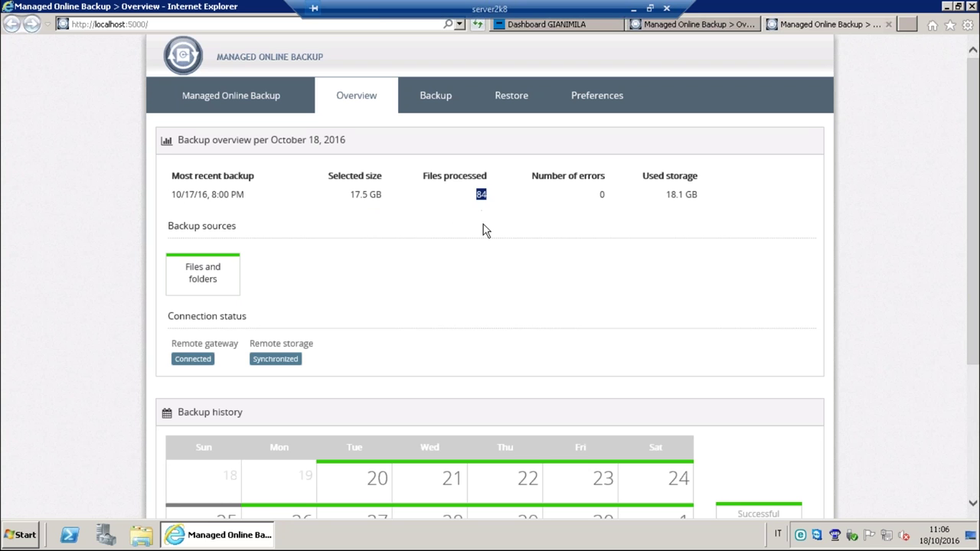
click(671, 193)
drag(673, 193, 698, 195)
Try to add the installazione folder on drive N: to the protected Files and folders backup selection.
click(432, 100)
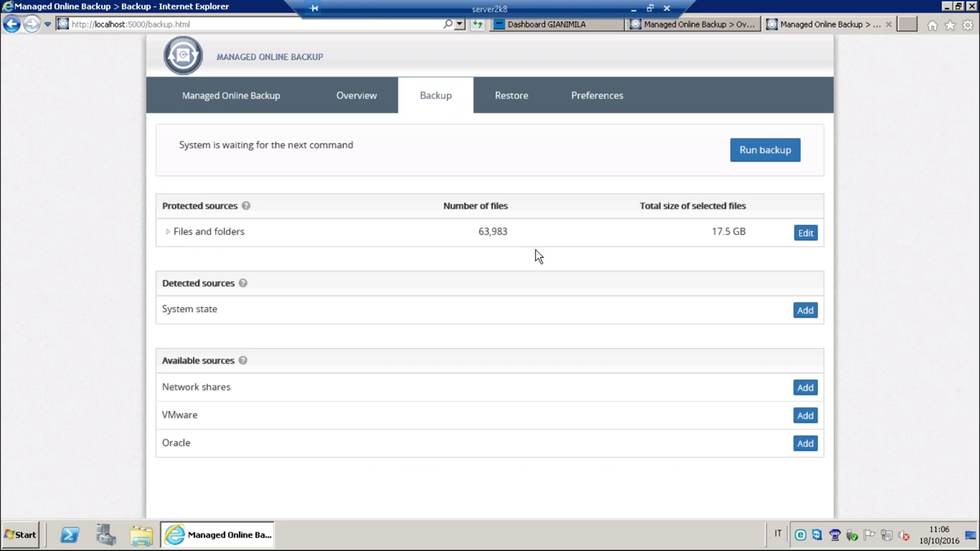
click(167, 234)
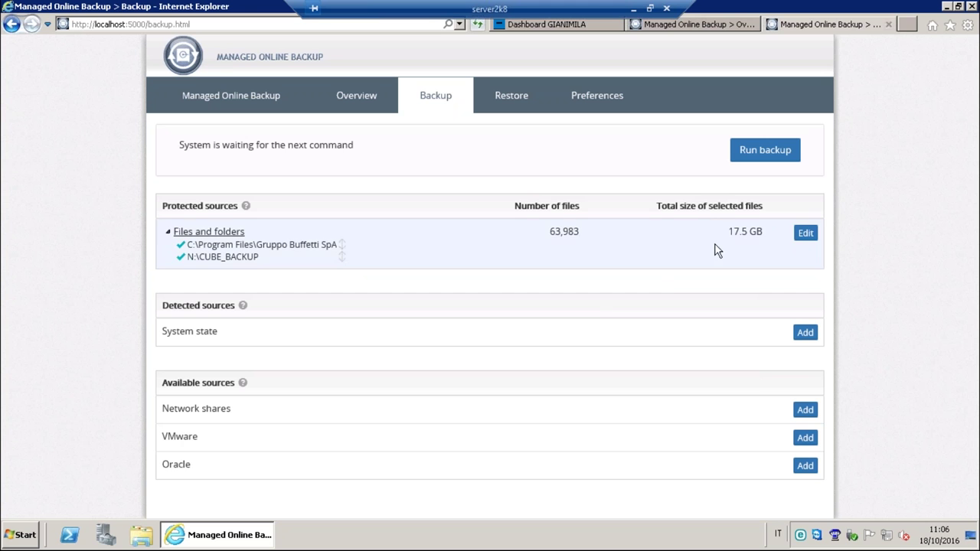
click(803, 234)
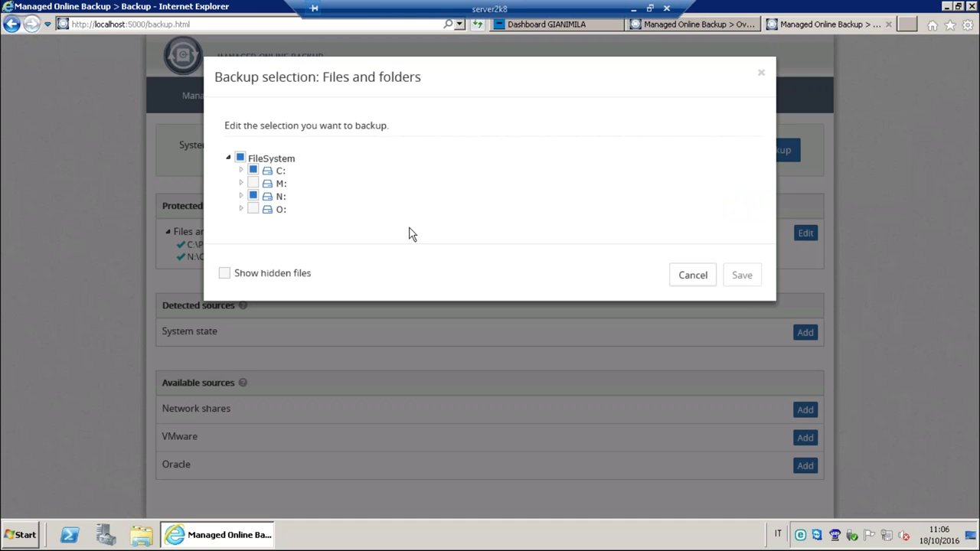
click(241, 196)
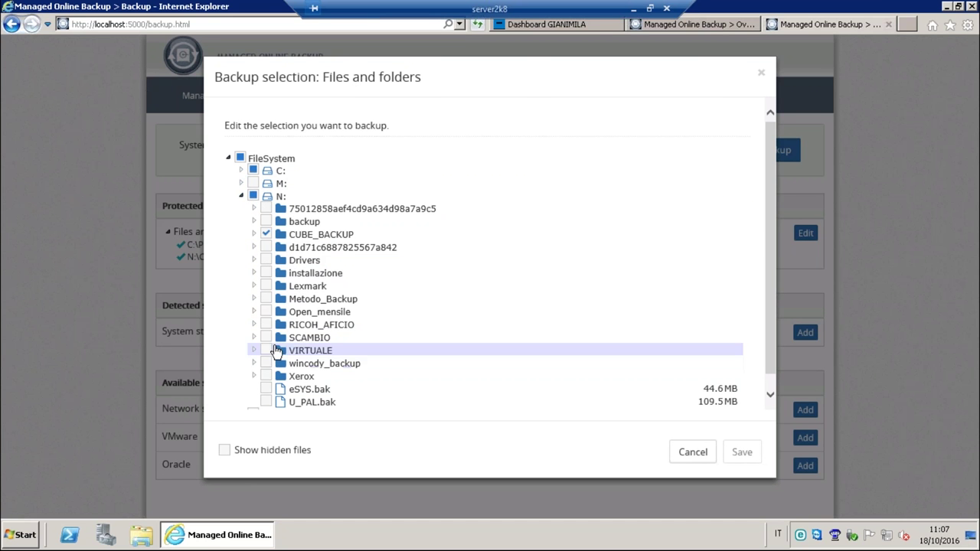
click(265, 274)
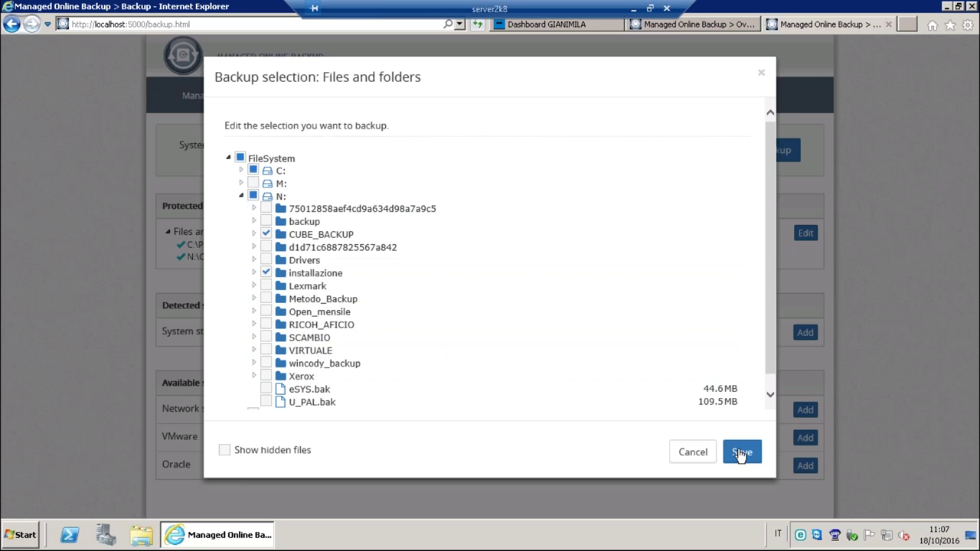
click(695, 453)
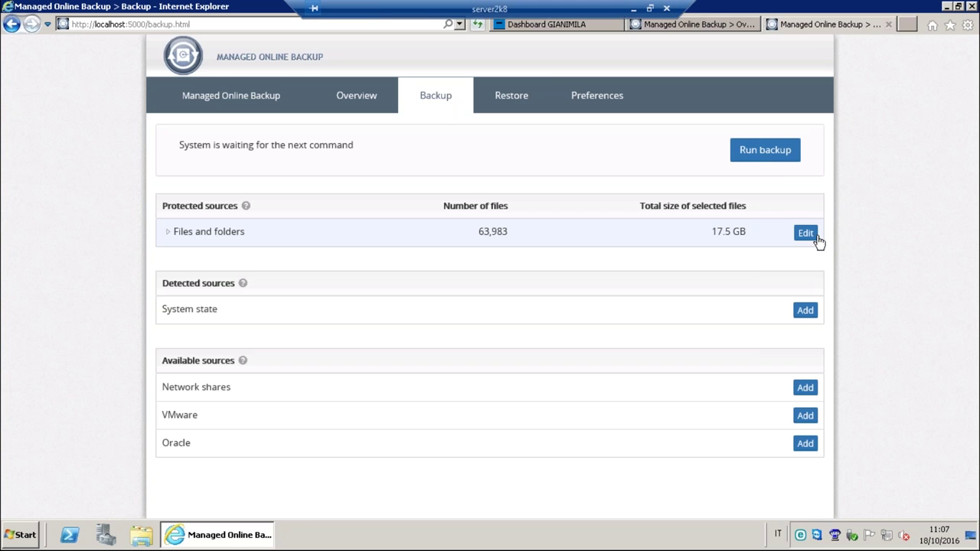
Browse the available restore sessions for Files and folders and set the session time to 10/15/16, 8:00 PM.
click(510, 102)
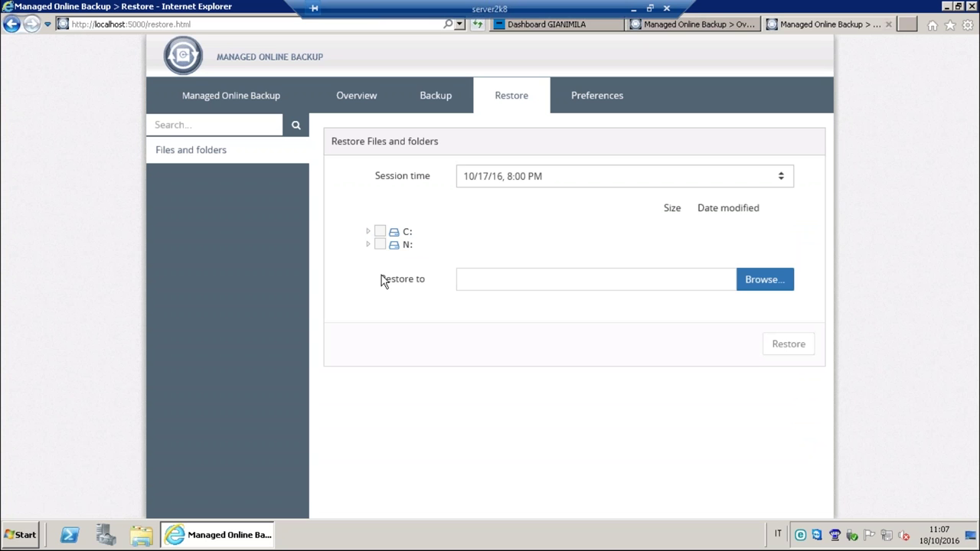
click(368, 232)
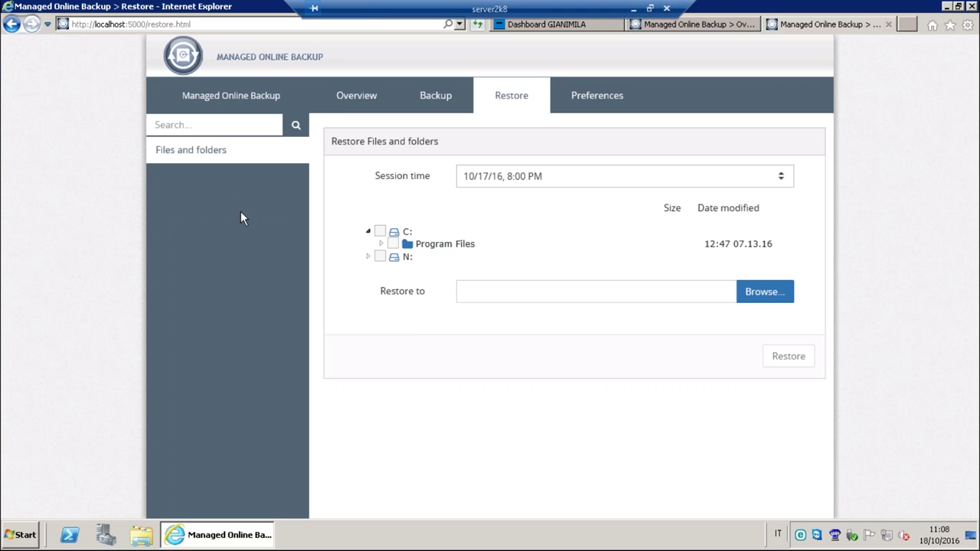
click(783, 188)
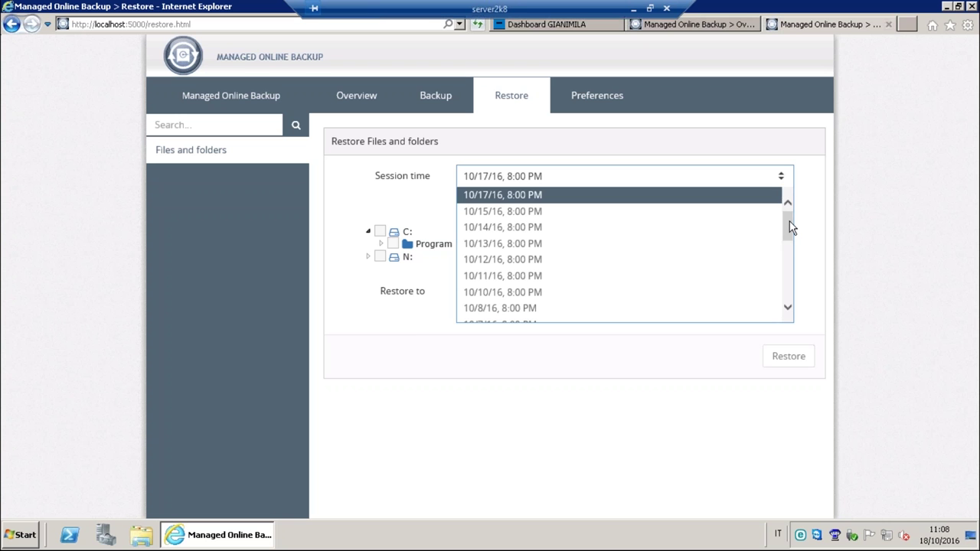
drag(791, 226, 782, 289)
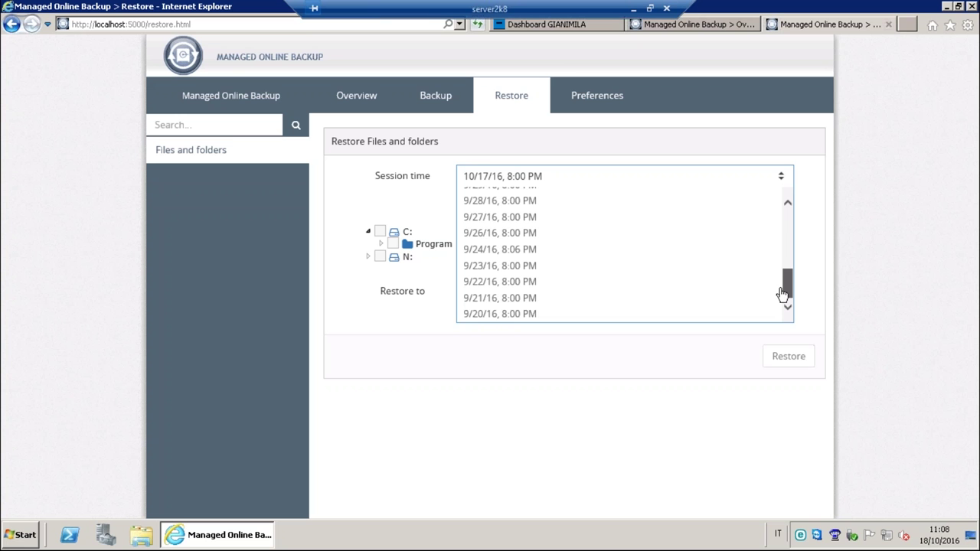
drag(782, 294, 791, 212)
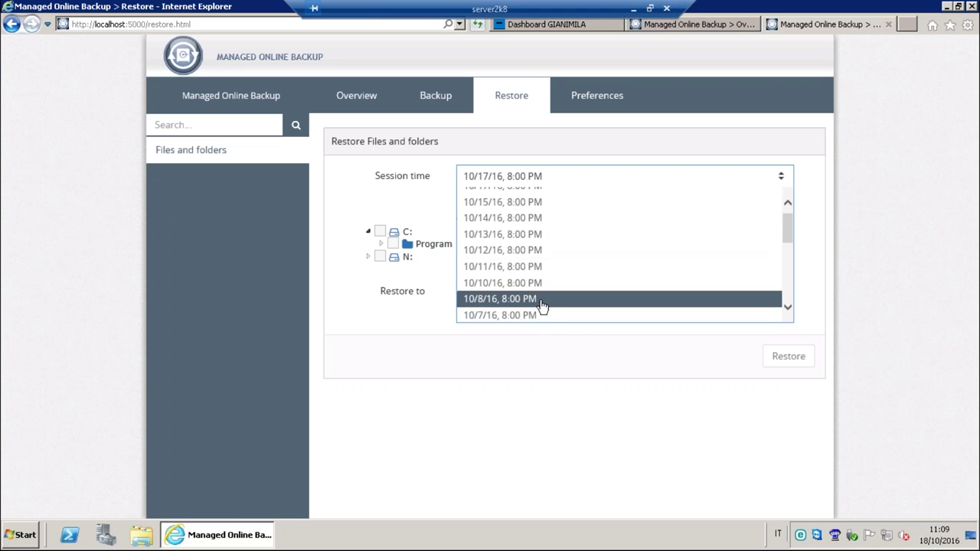
scroll(790, 230, up, 1)
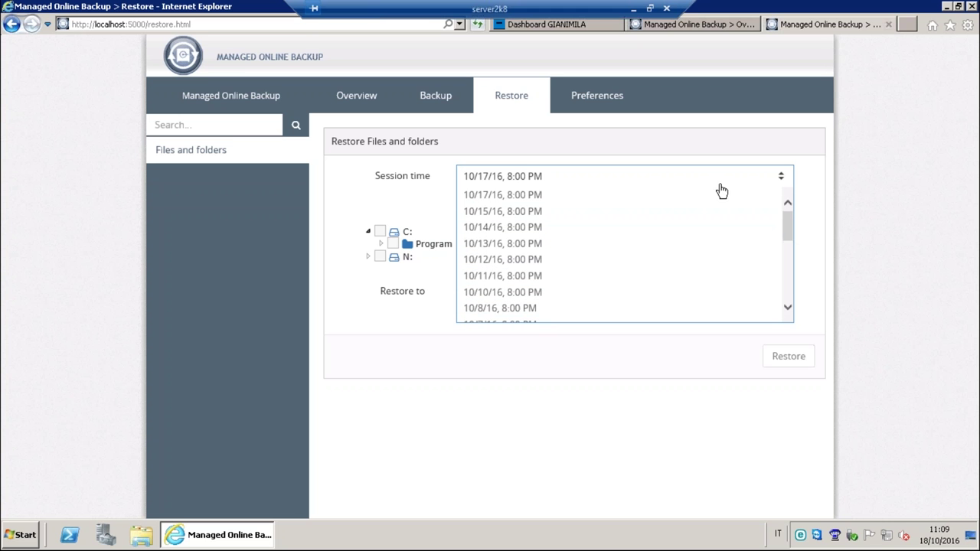
click(487, 213)
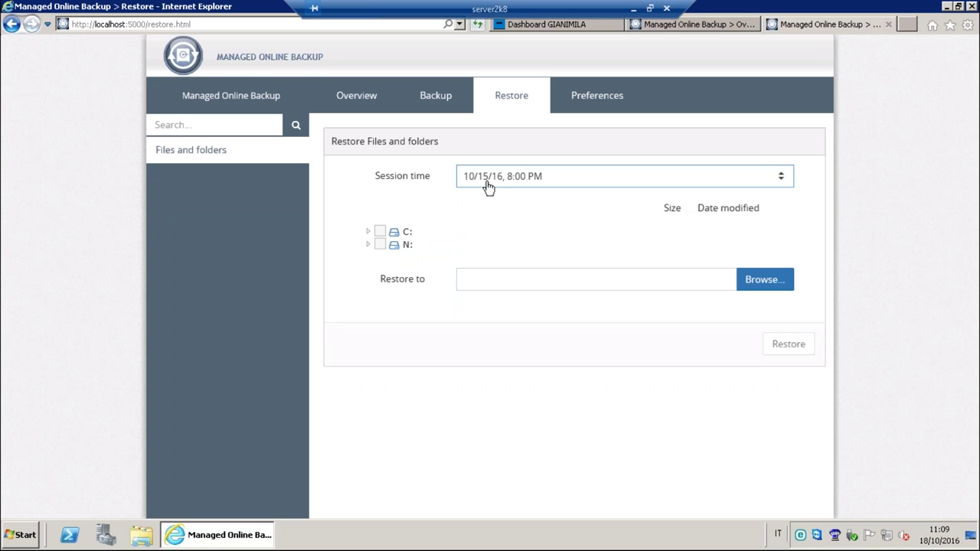
Select Email.txt for restore from C: > Program Files > Gruppo Buffetti SpA > WinCody.
click(367, 232)
click(380, 244)
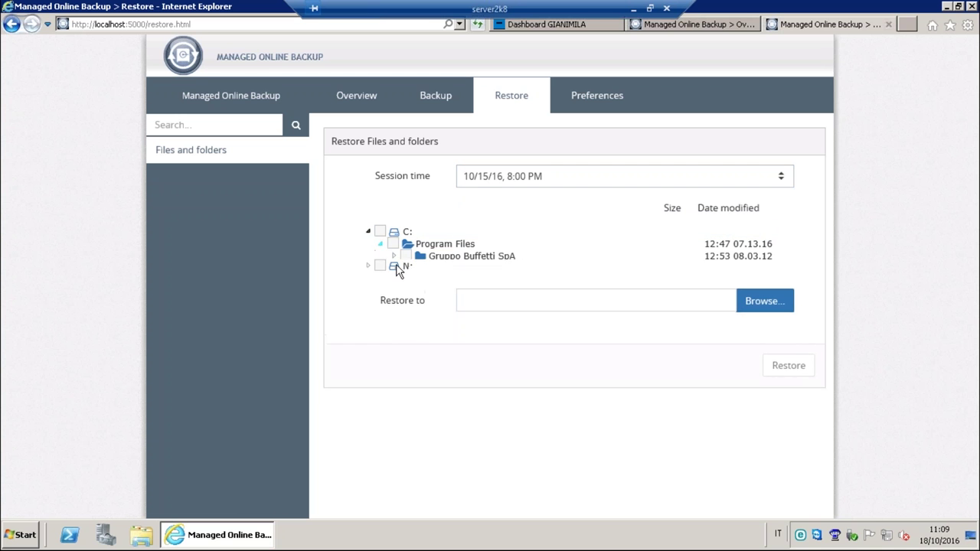
click(393, 255)
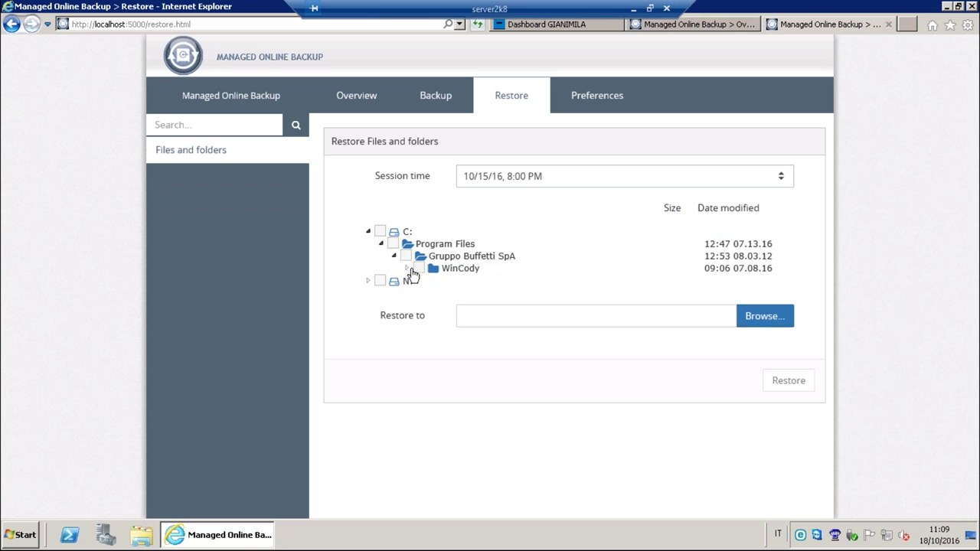
click(407, 268)
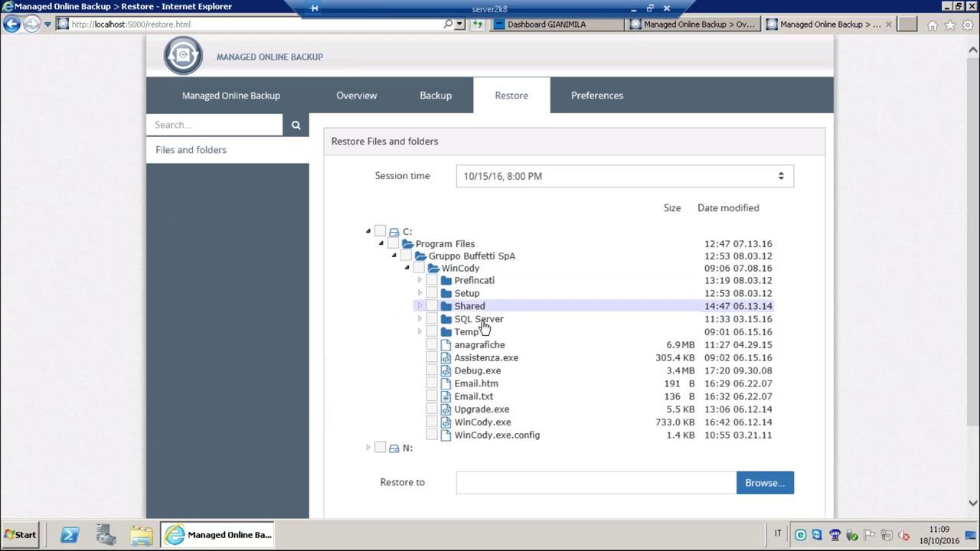
click(432, 396)
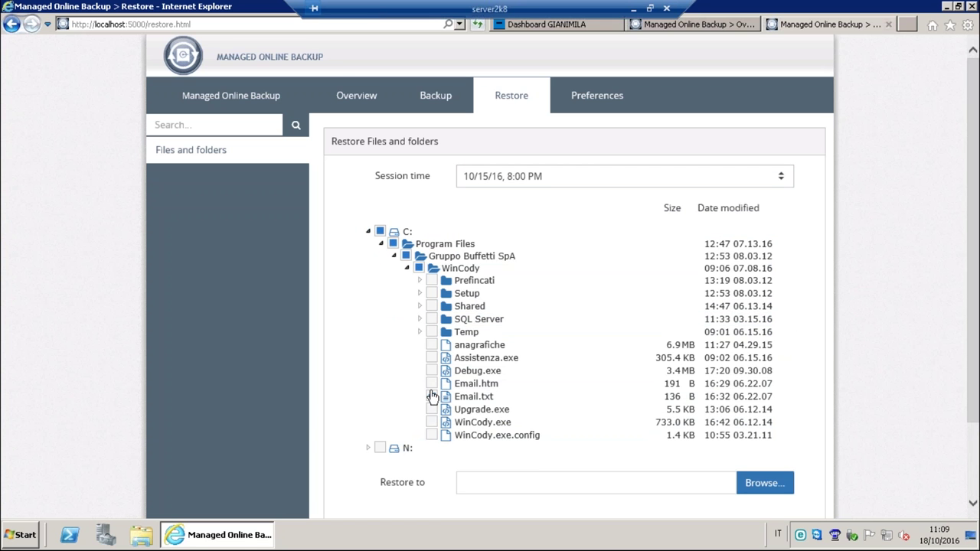
Browse the file system drives for a restore destination folder, then cancel the folder selection.
scroll(970, 356, down, 3)
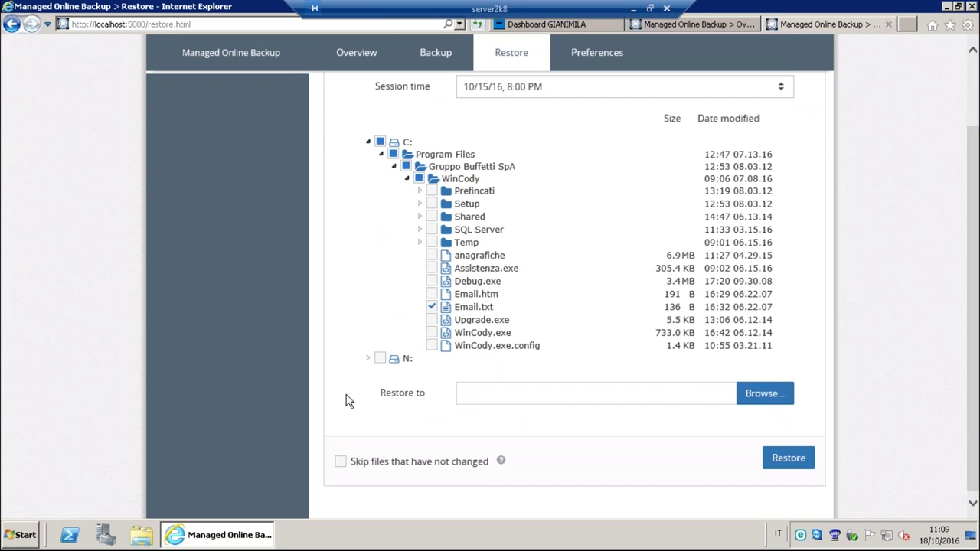
click(789, 395)
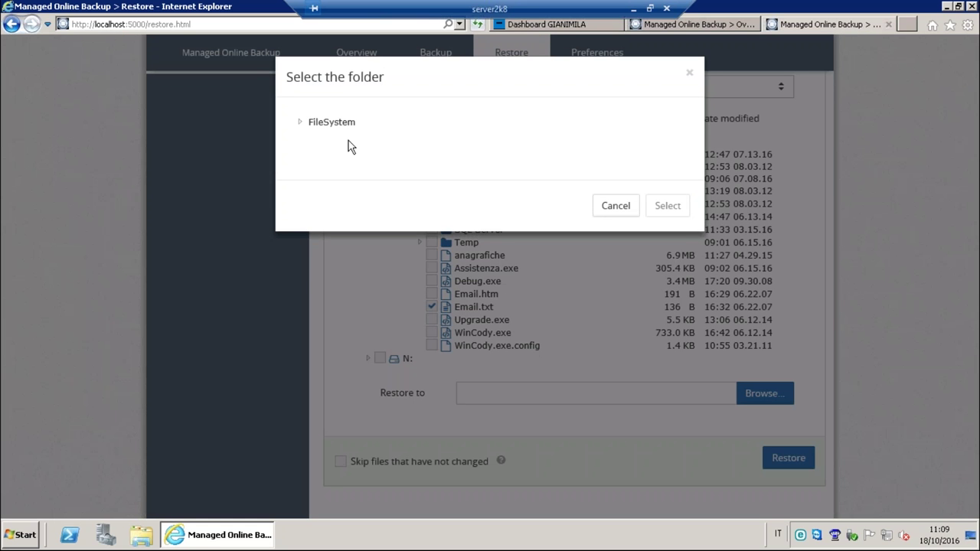
click(299, 122)
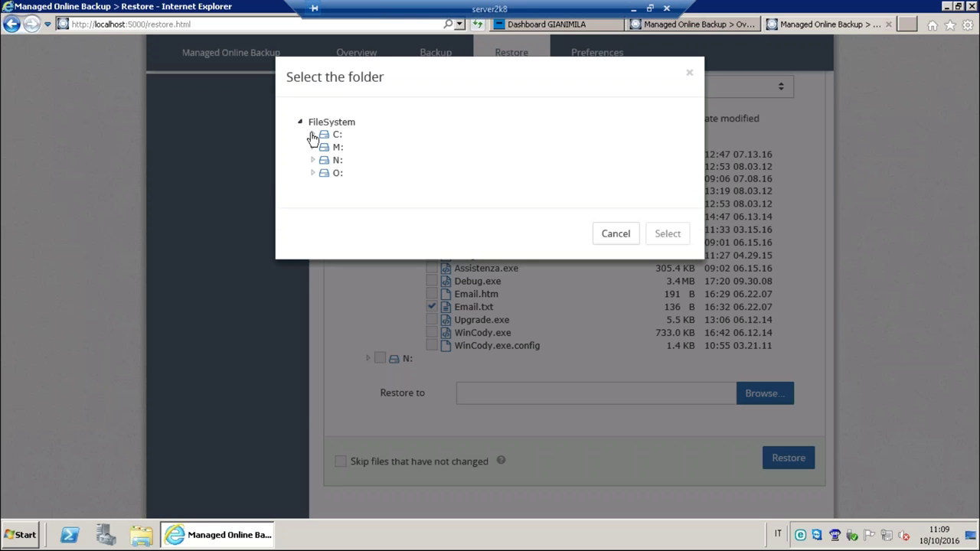
click(312, 134)
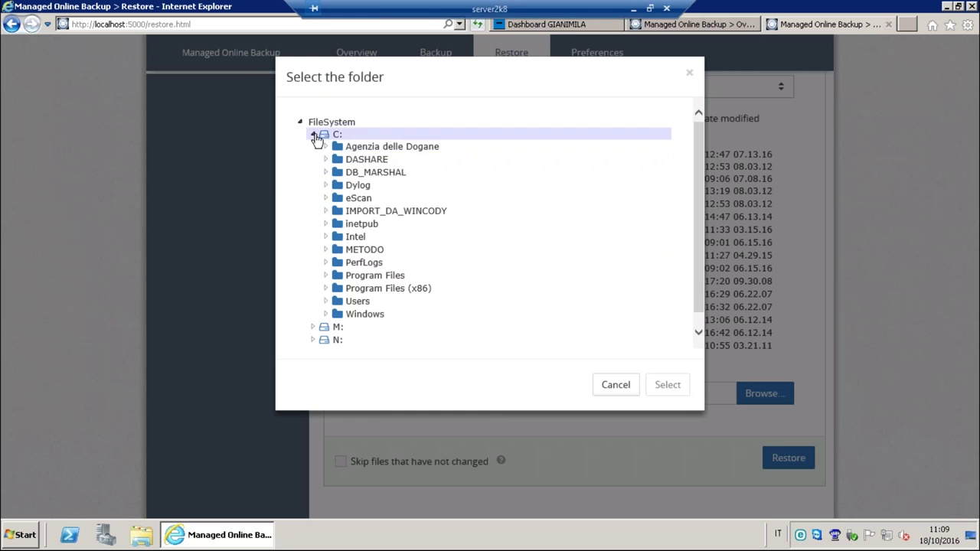
click(311, 134)
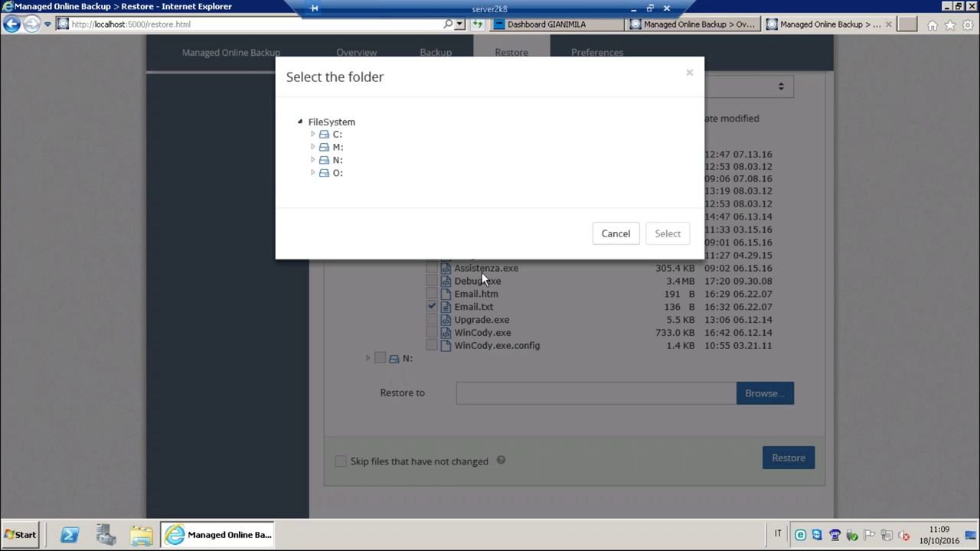
click(300, 122)
click(632, 205)
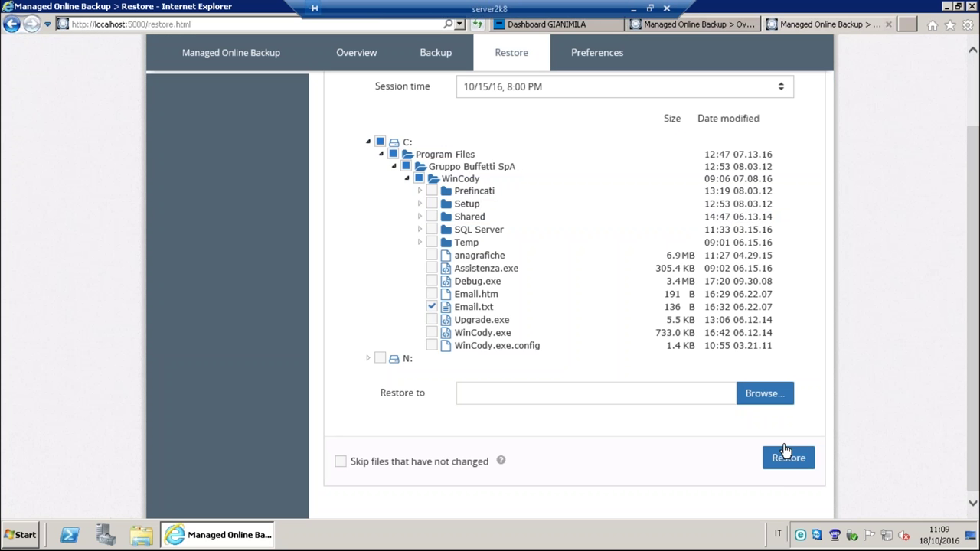
Deselect Email.txt and collapse drive C: in the restore tree.
click(431, 306)
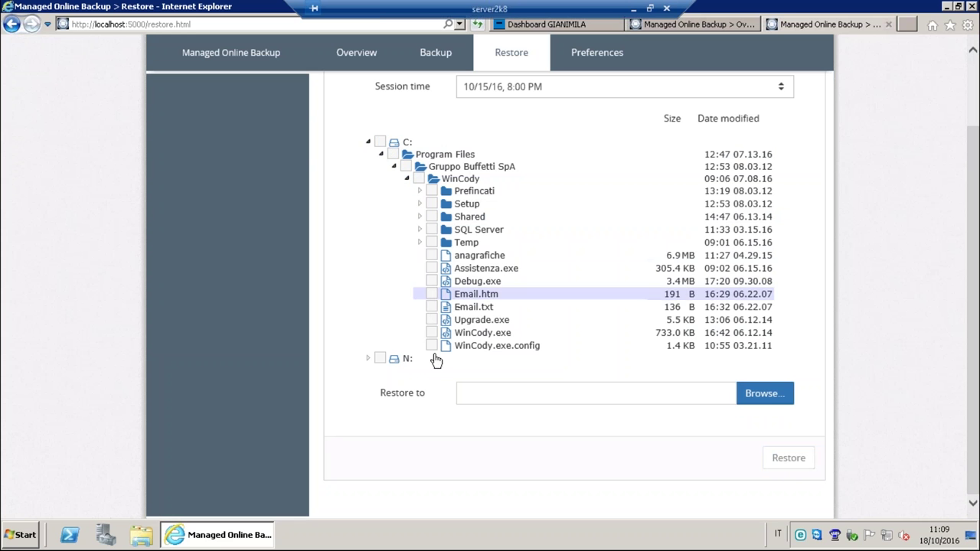
click(368, 141)
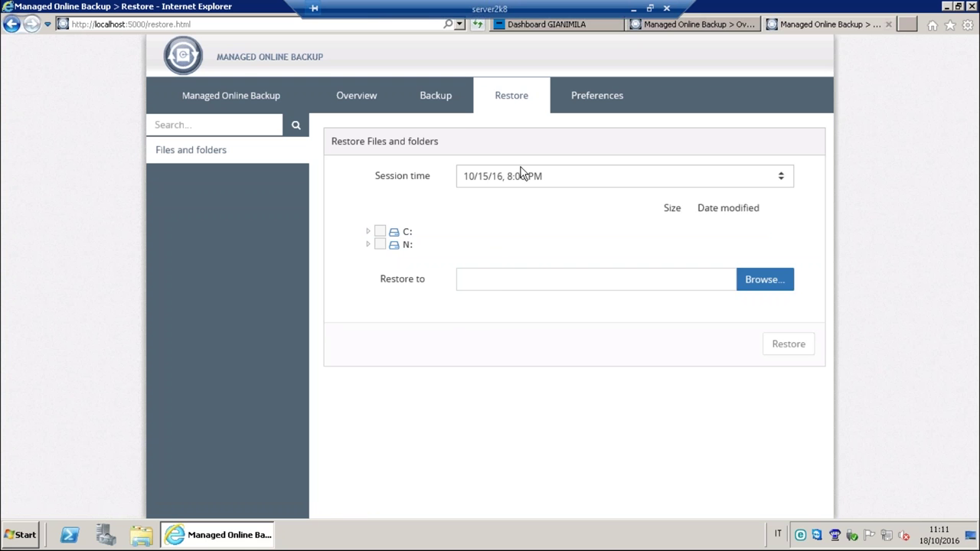
Examine the list of available restore session times for Files and folders without selecting another session.
click(536, 184)
drag(783, 232, 803, 212)
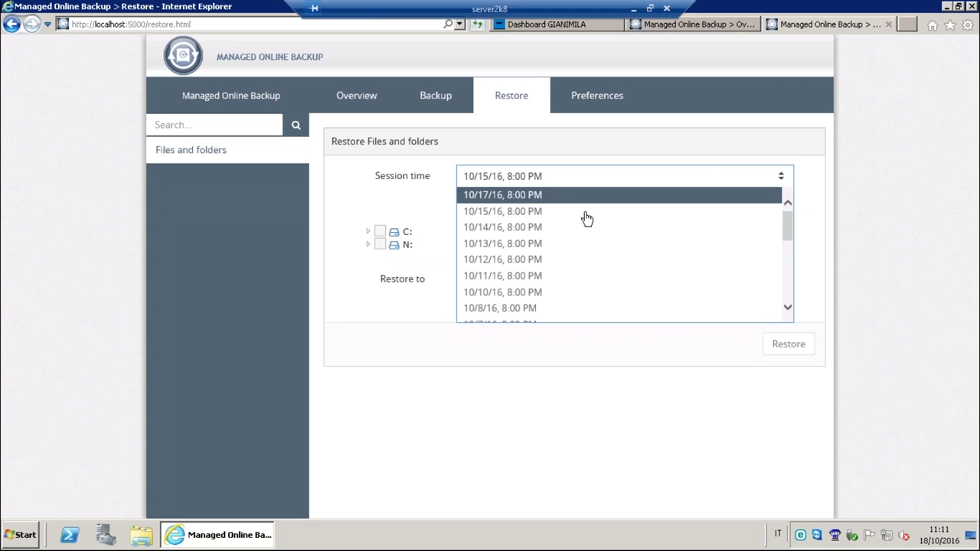
click(846, 274)
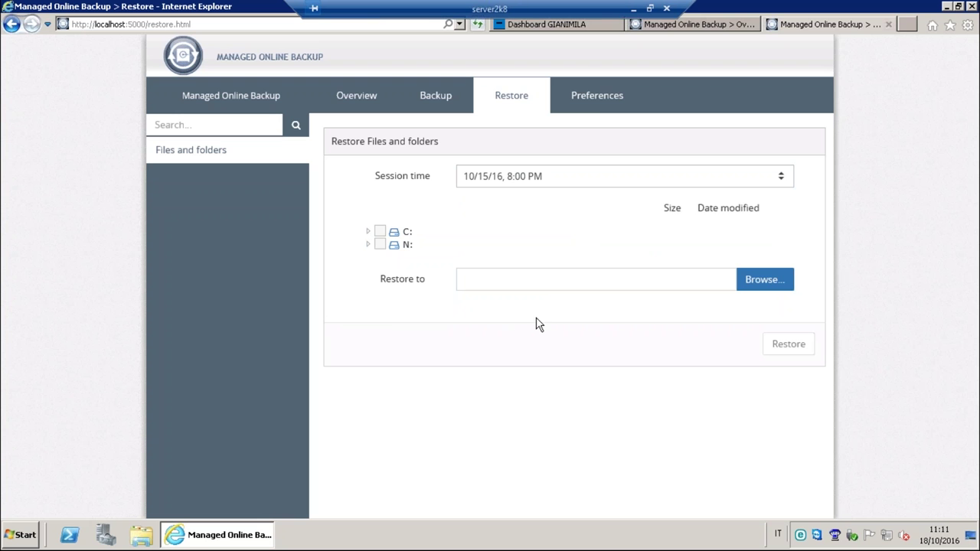
Review the time, days and backup source of Schedule 1 in the backup schedule preferences, then close that page.
click(598, 104)
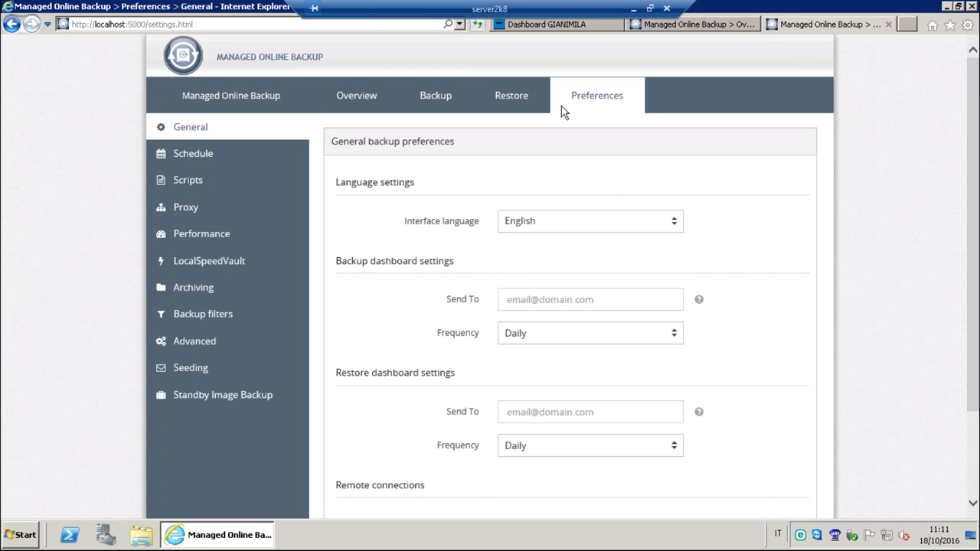
click(207, 156)
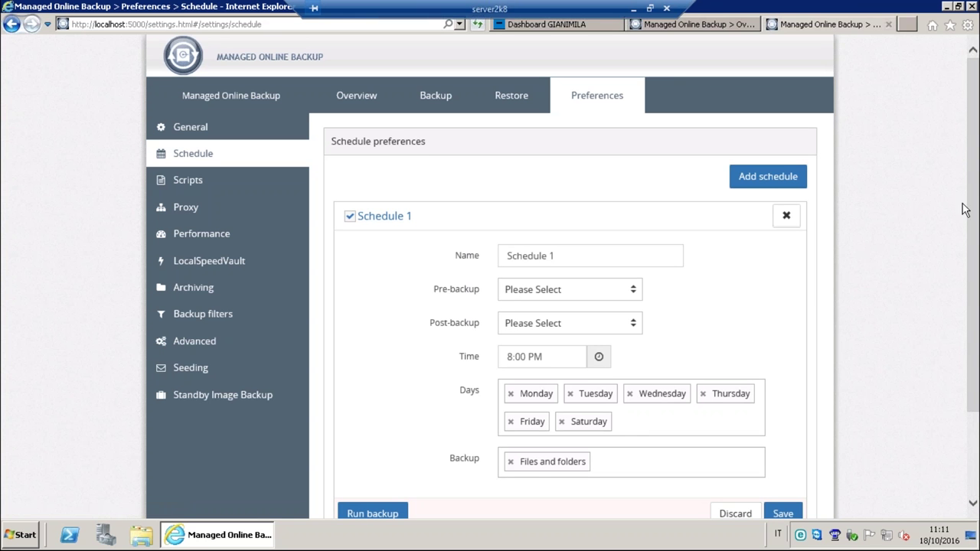
drag(974, 212, 958, 278)
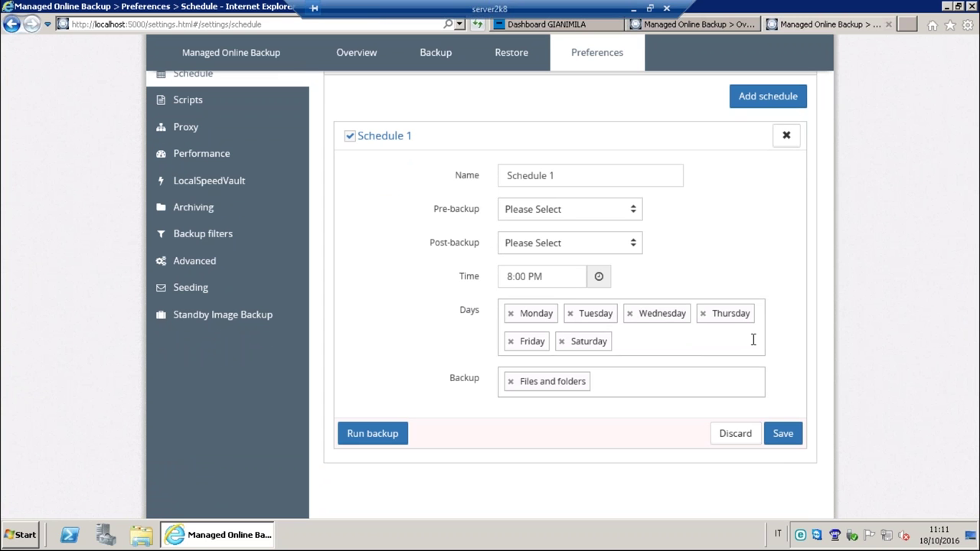
click(526, 276)
drag(526, 276, 505, 277)
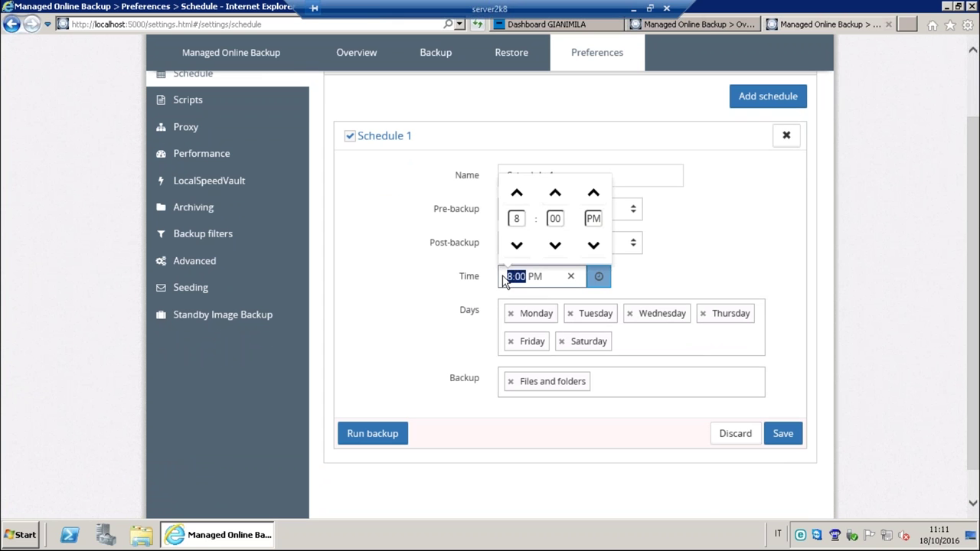
click(559, 280)
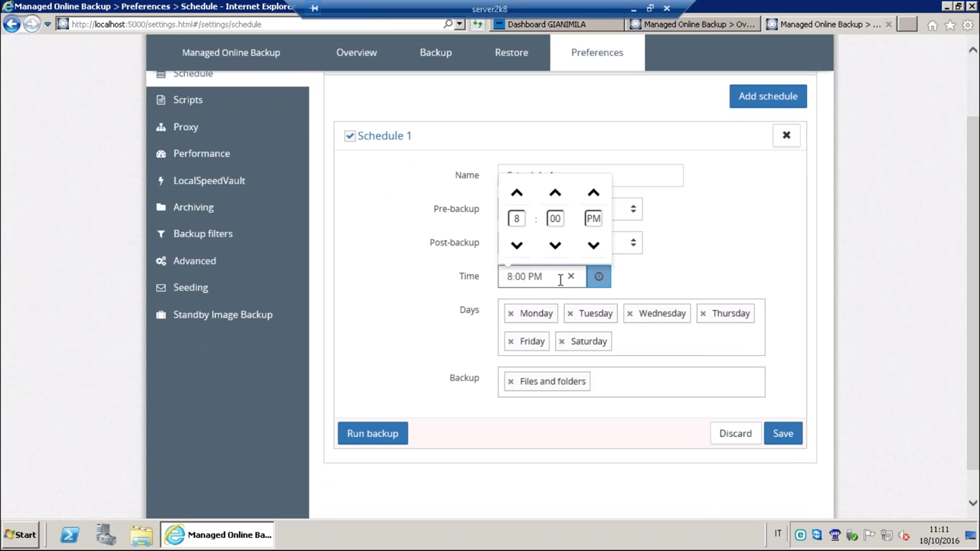
click(421, 312)
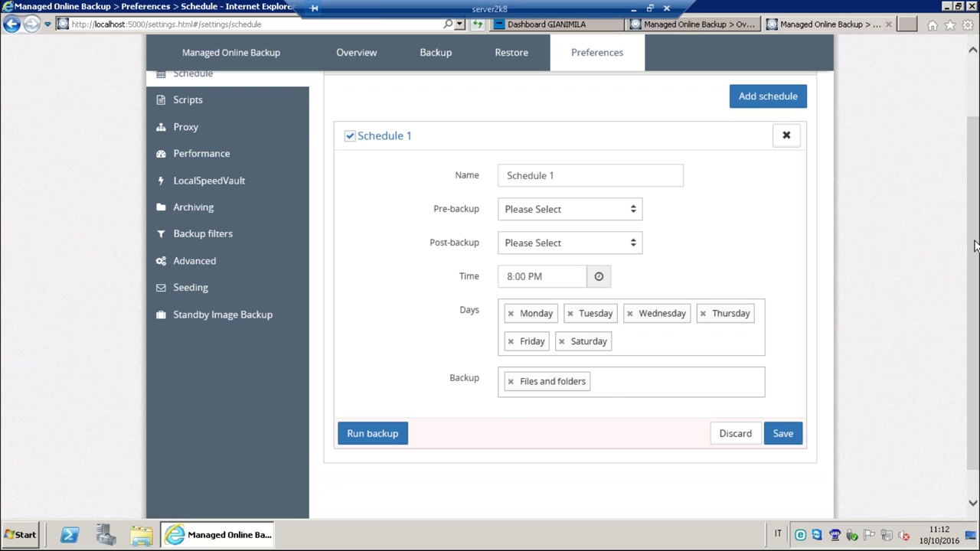
drag(976, 246, 976, 212)
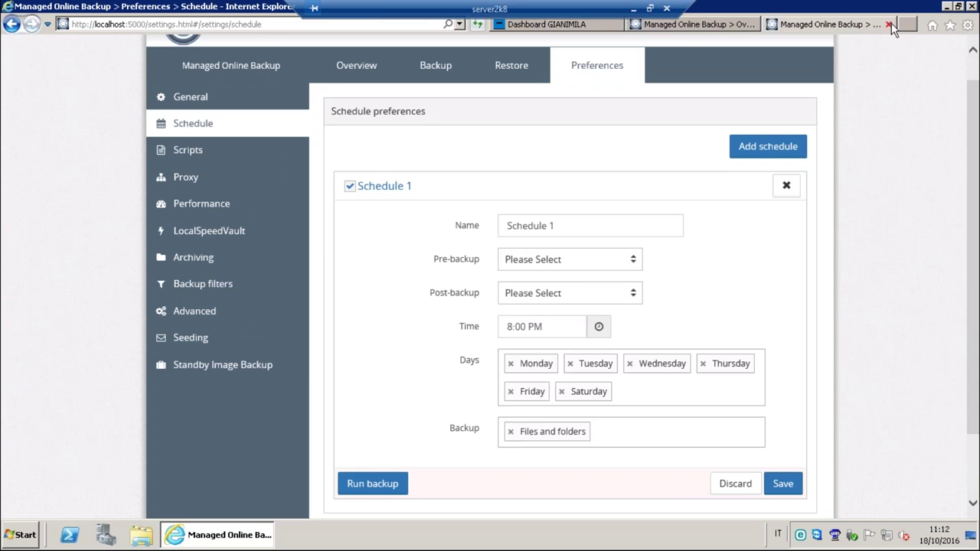
click(887, 25)
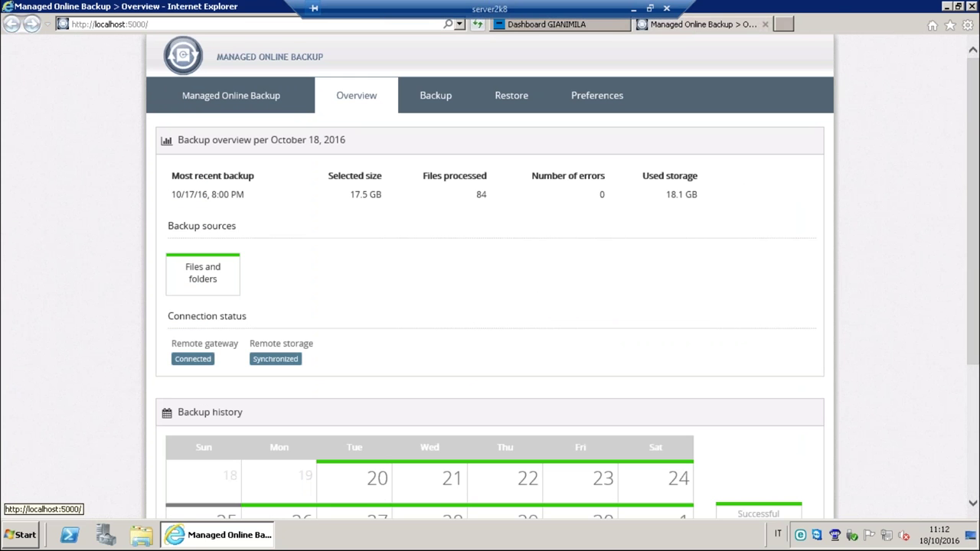
Show the backup history of SERVER2K8 in the GIANIMILA dashboard and widen the Ora di inizio column to reveal full start times.
click(604, 29)
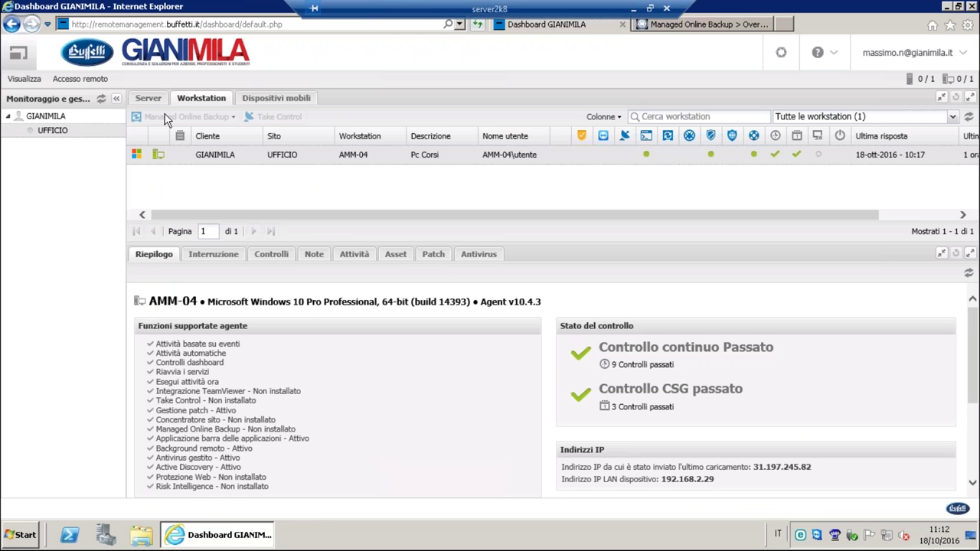
click(147, 98)
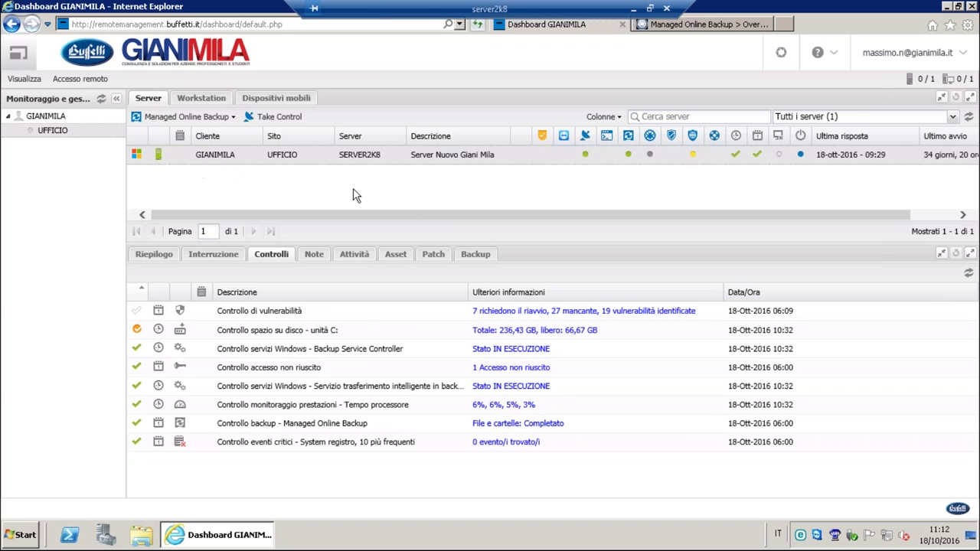
click(475, 255)
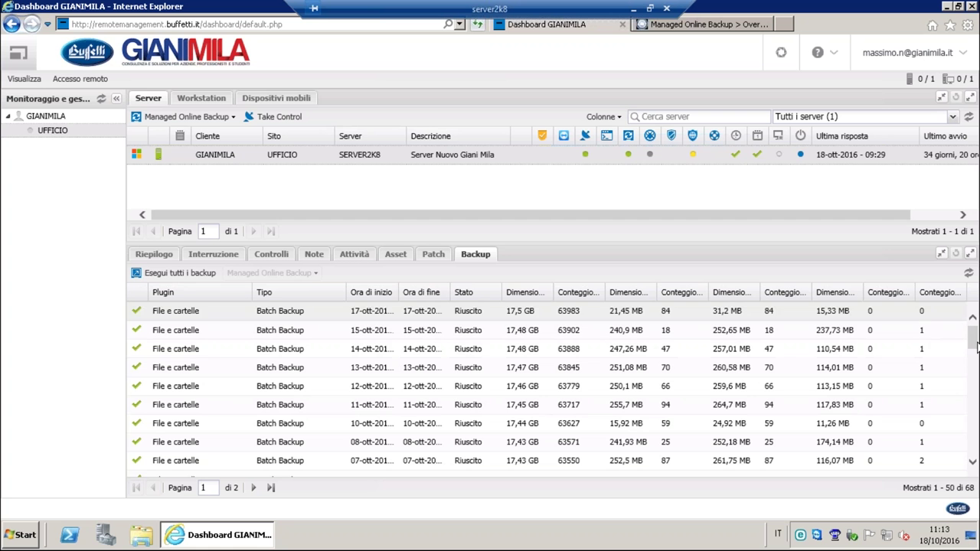
mouse_move(974, 348)
mouse_down()
mouse_move(975, 442)
mouse_move(966, 335)
mouse_up()
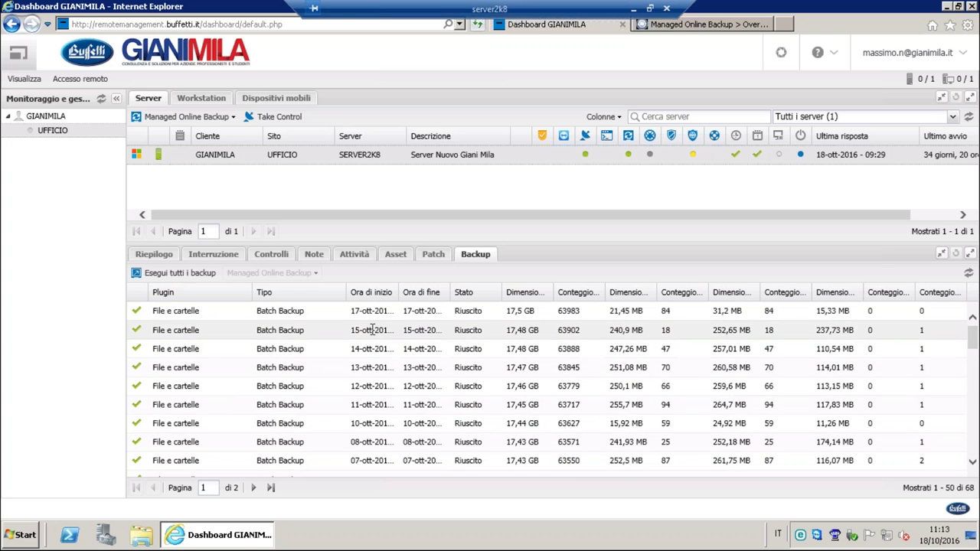
drag(398, 292, 455, 291)
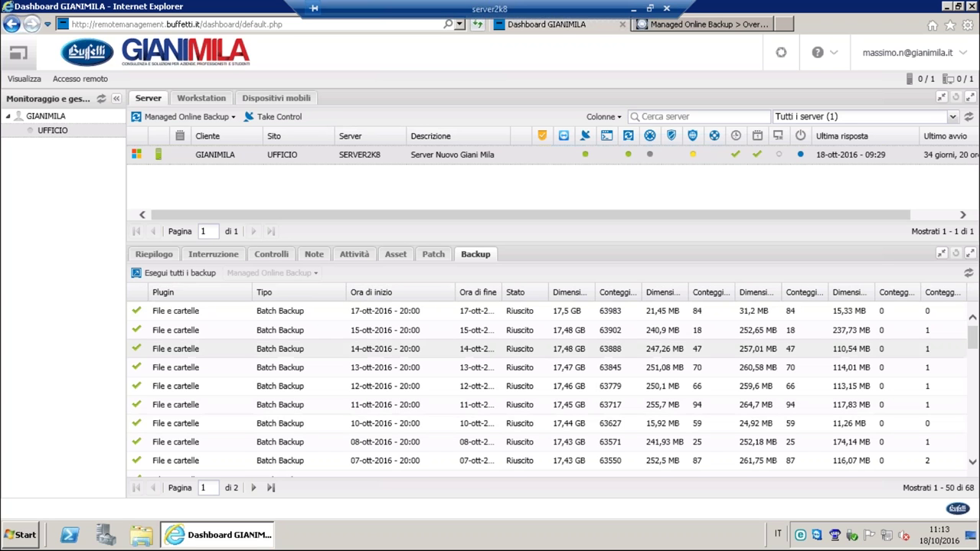
Switch to the SICUREZZA INFORMATICA presentation in PowerPoint, start the slide show and advance to the ransomware slide.
click(634, 9)
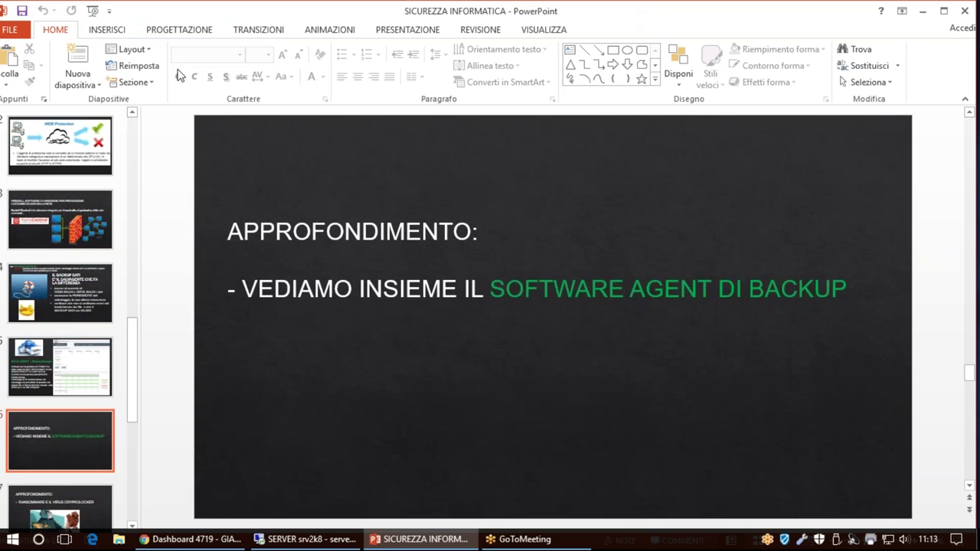
click(91, 11)
click(398, 233)
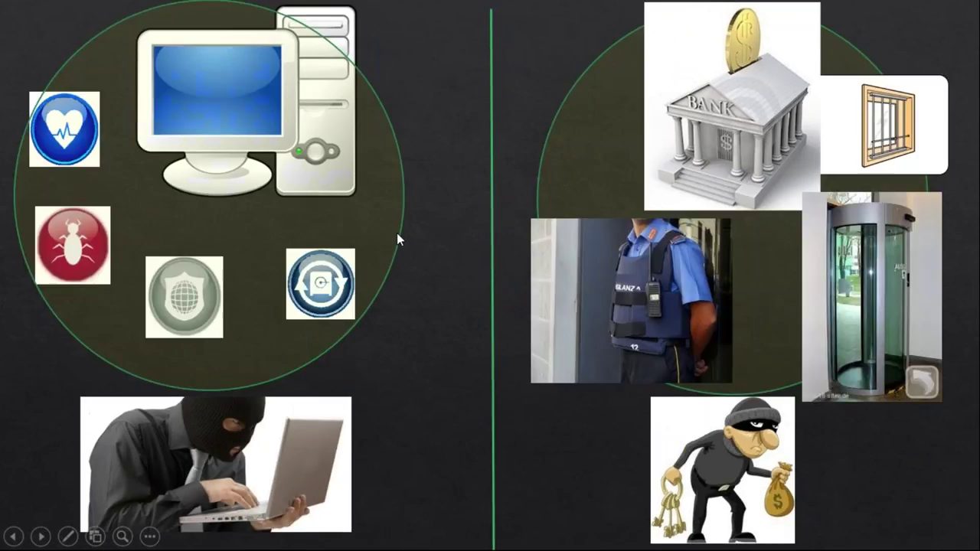
click(396, 232)
click(395, 233)
click(395, 232)
click(395, 233)
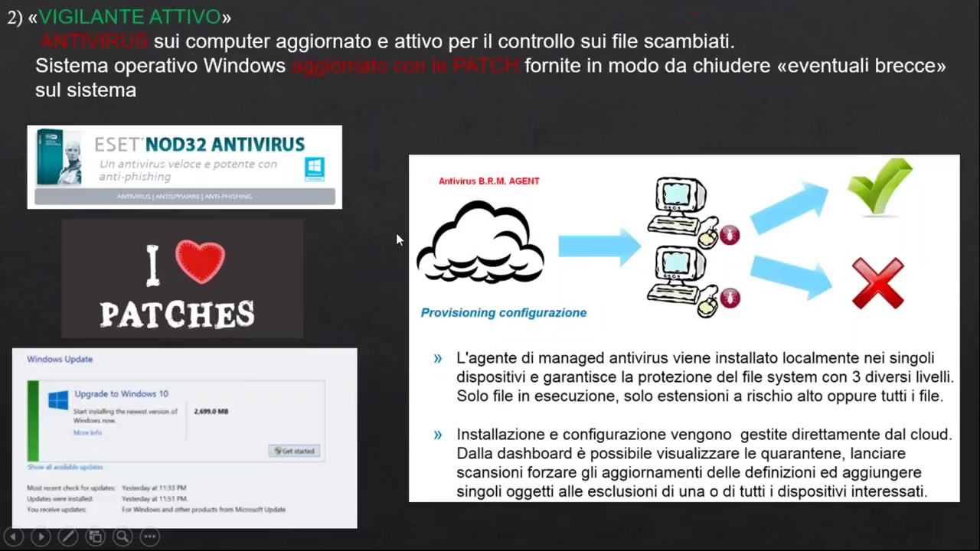
click(396, 233)
click(395, 232)
click(396, 233)
click(394, 234)
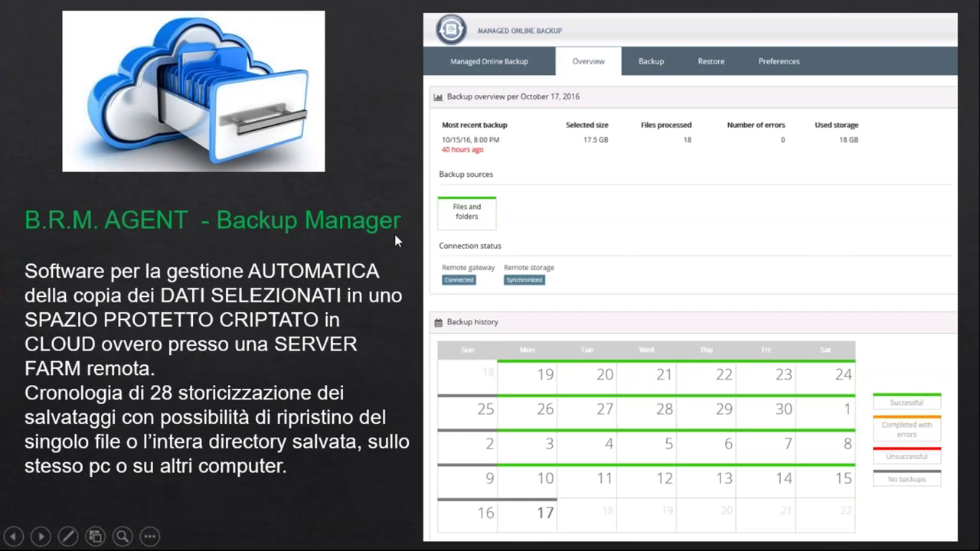
click(394, 234)
click(685, 251)
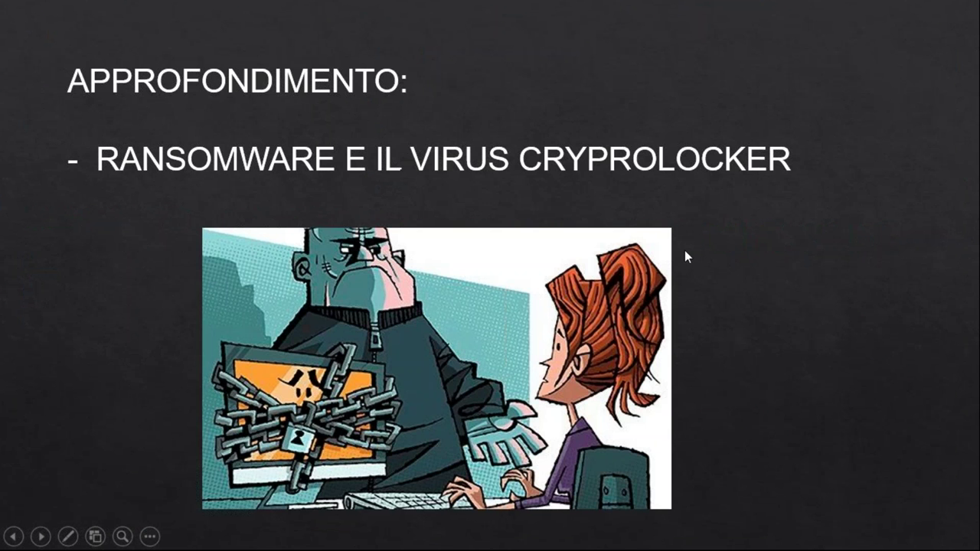
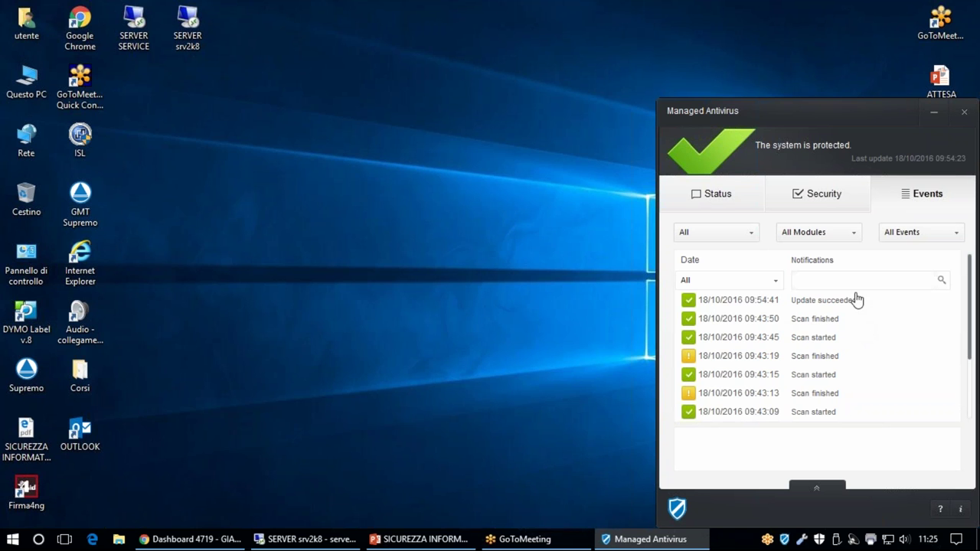
Create a new custom scan in Managed Antivirus with the Aggressive security level and continue to the target selection.
click(827, 200)
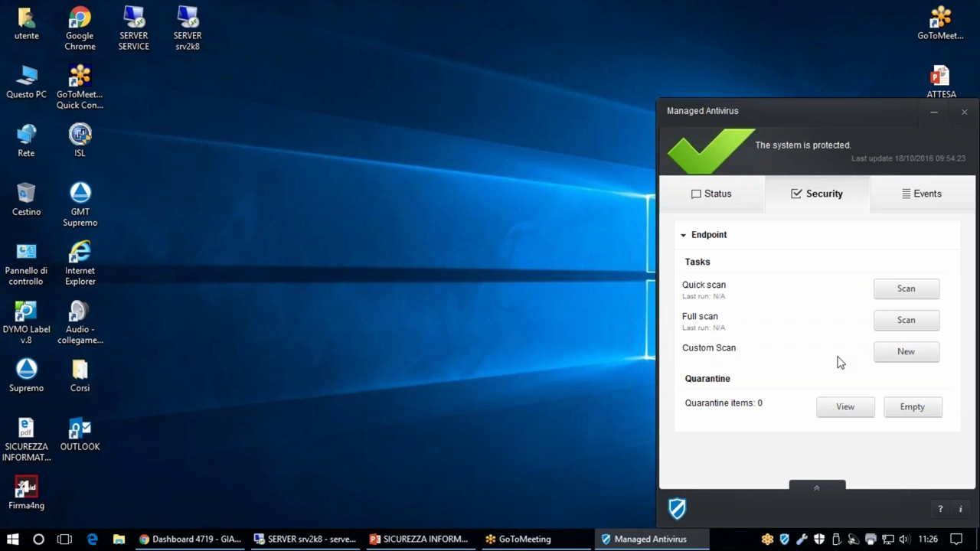
click(905, 352)
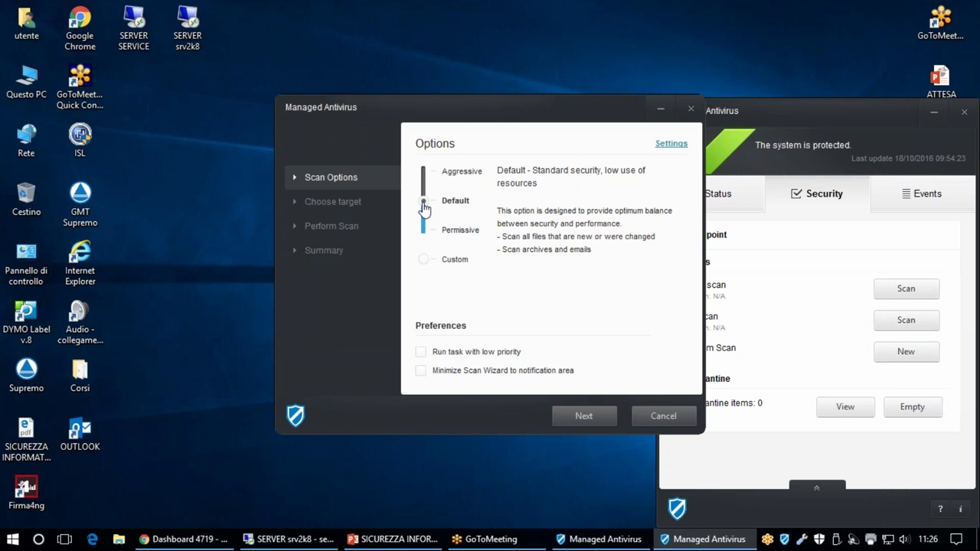
mouse_move(424, 205)
mouse_down()
mouse_move(425, 179)
mouse_move(428, 227)
mouse_move(428, 213)
mouse_up()
drag(422, 204, 426, 183)
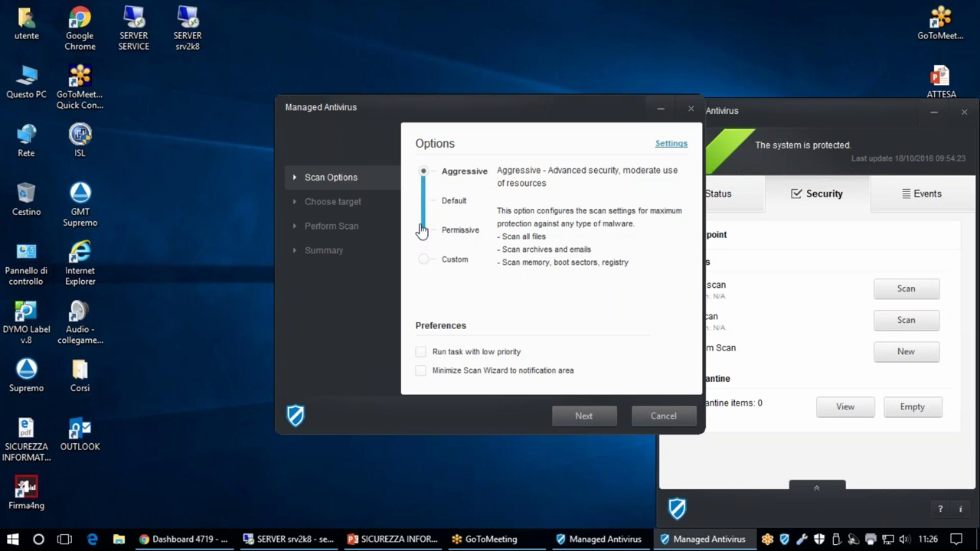
click(583, 415)
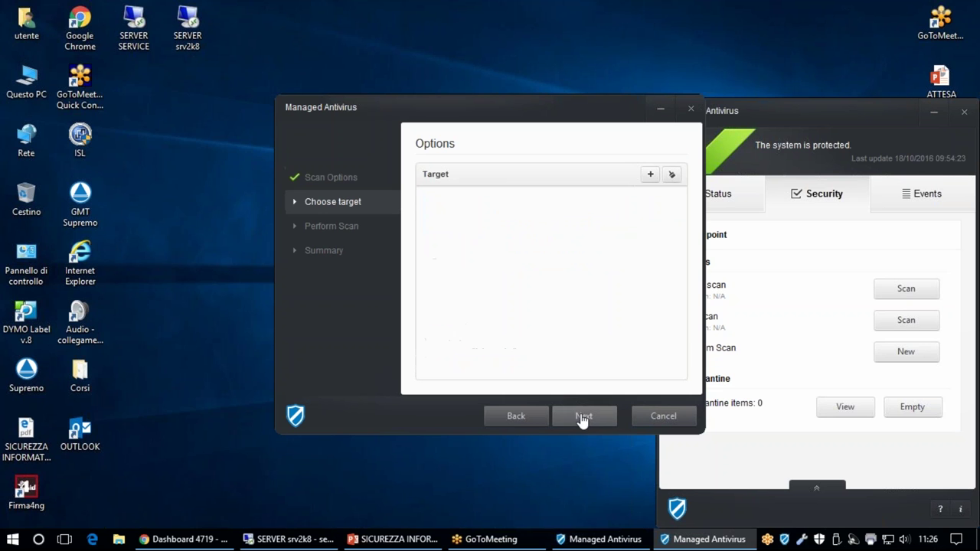
Add the USB drive Unità USB (E:) as the target of the custom scan.
click(650, 176)
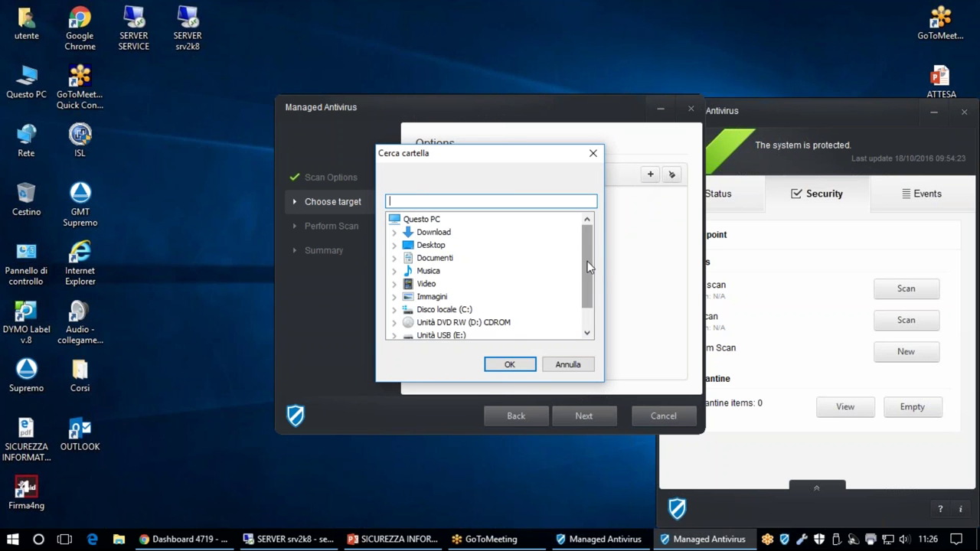
scroll(593, 259, down, 1)
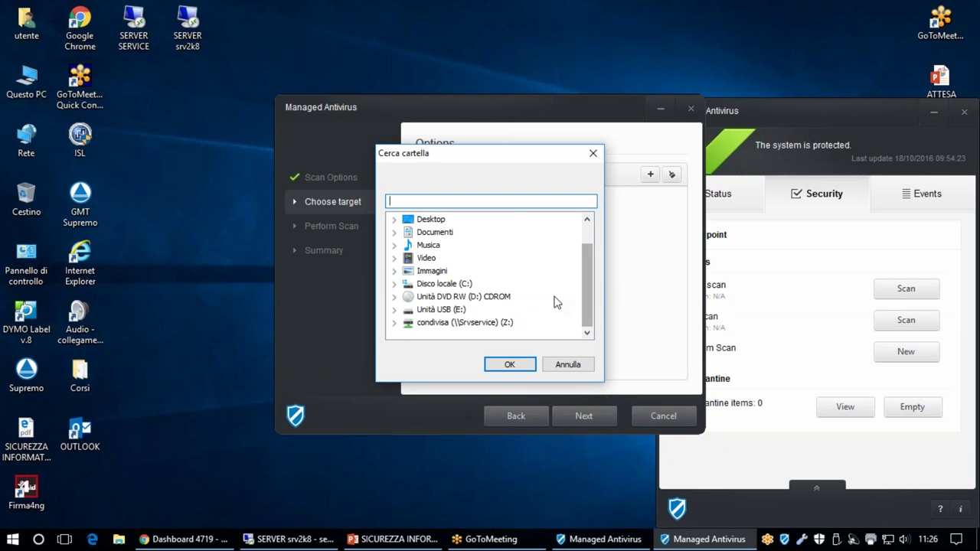
click(395, 311)
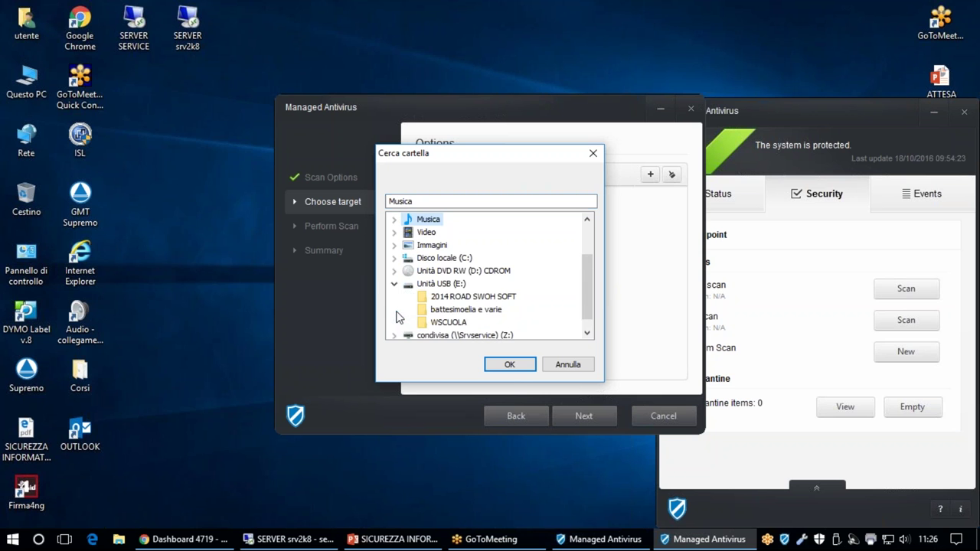
click(454, 285)
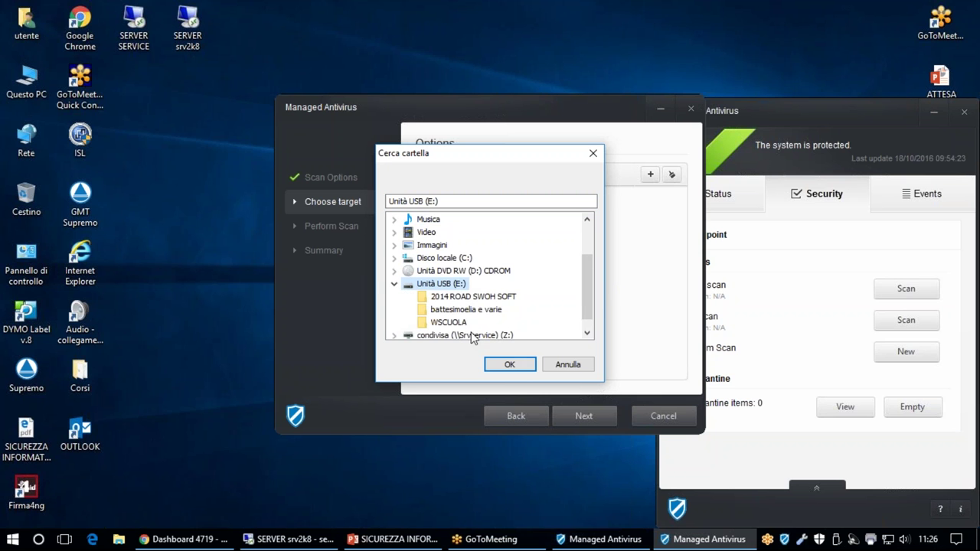
click(505, 359)
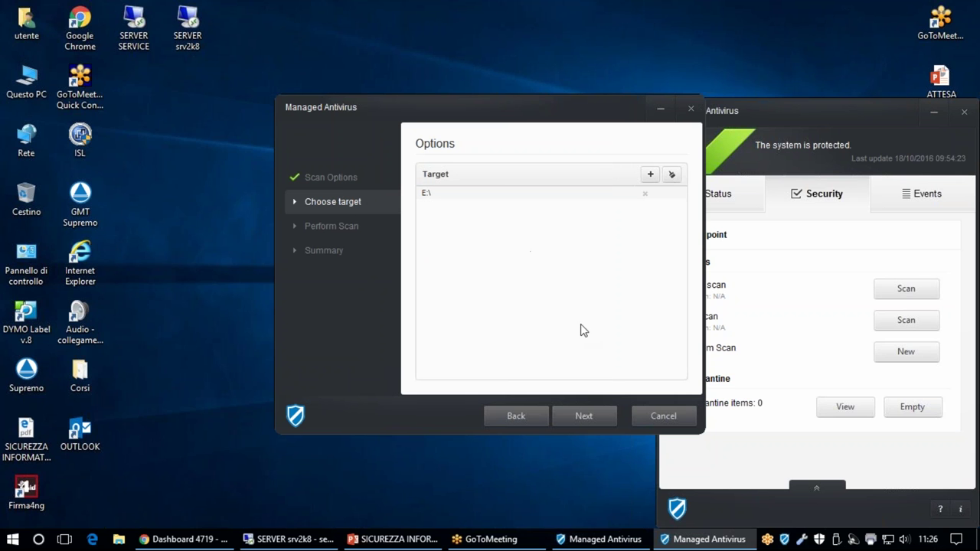
Run the custom scan, cancel it while it is in progress and close its results summary.
click(586, 416)
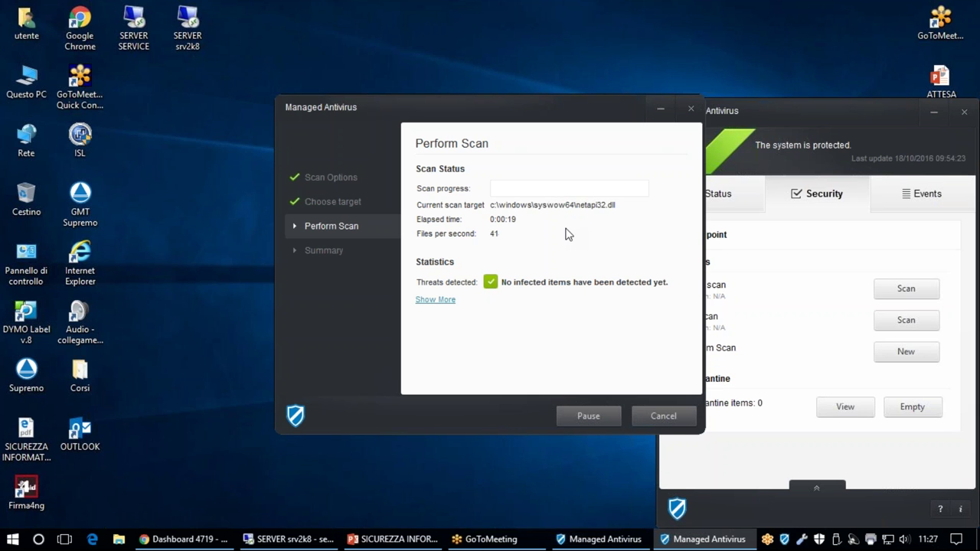
click(666, 421)
click(457, 307)
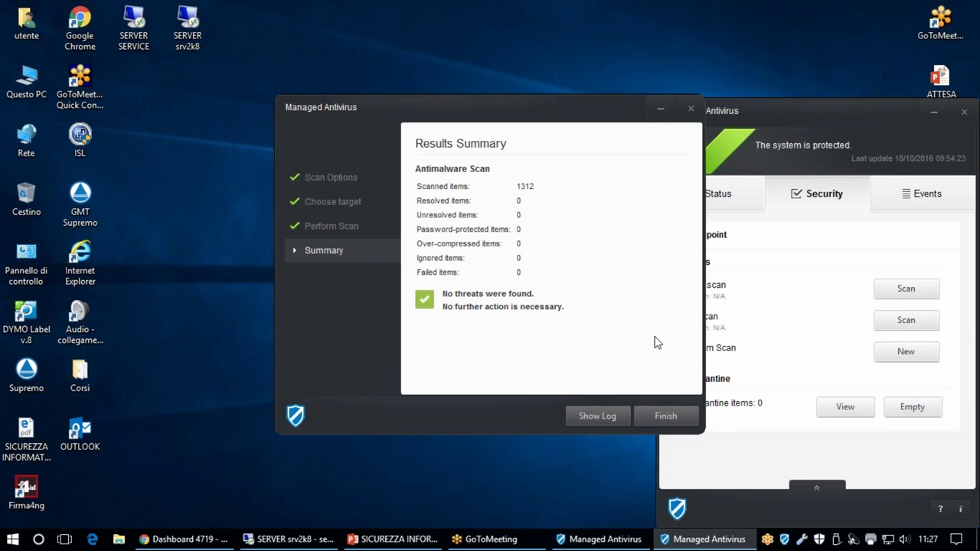
click(665, 417)
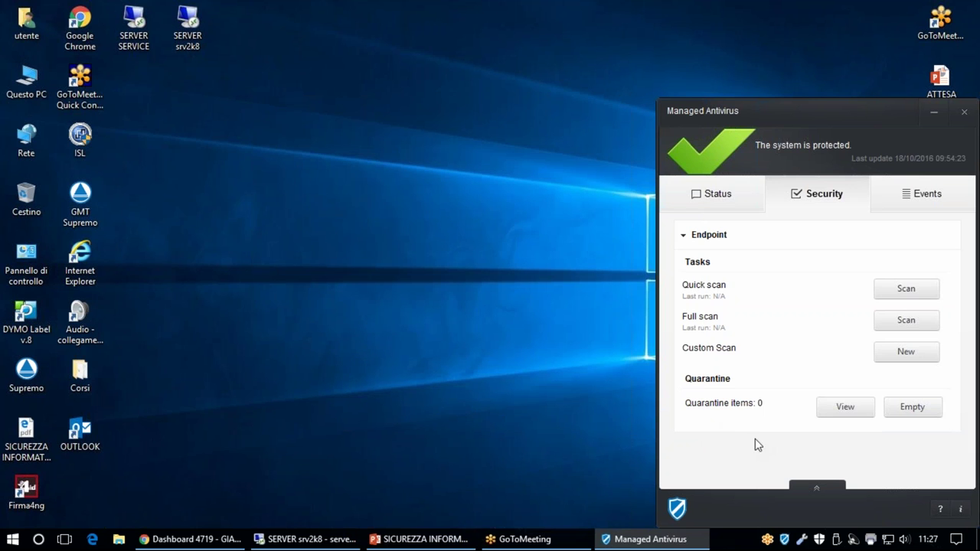
Close Managed Antivirus and switch to the SERVER srv2k8 remote desktop session.
click(964, 114)
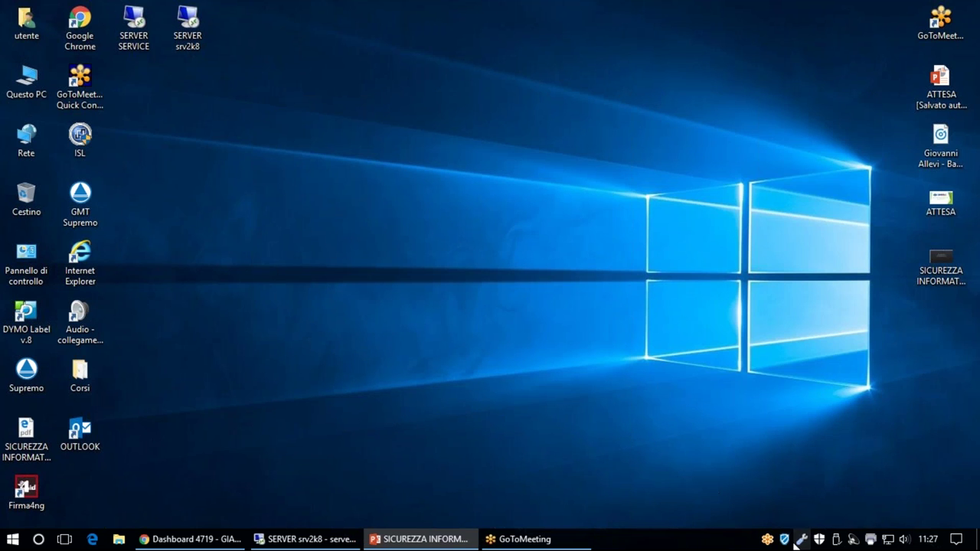
click(316, 540)
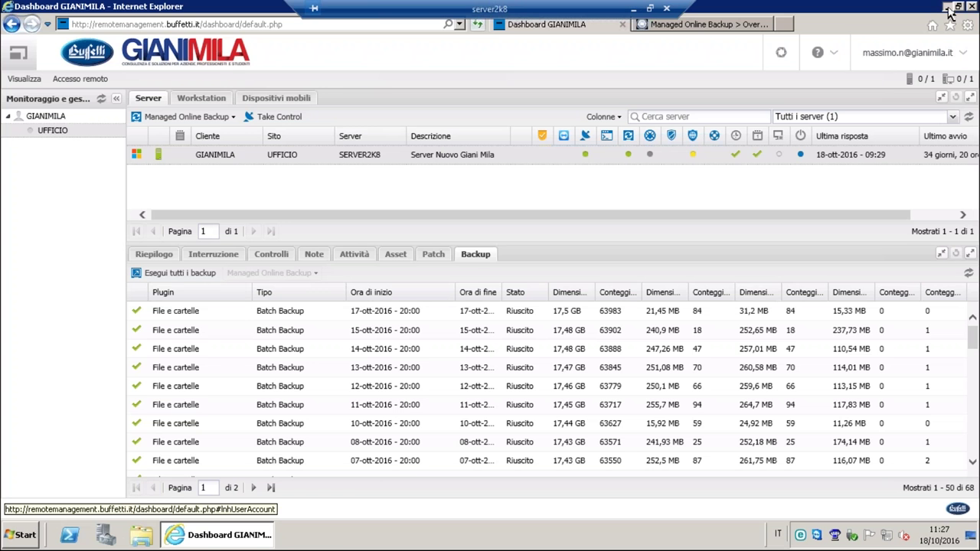
Show the Backup Manager shortcut on the server's desktop and return to the monitoring dashboard.
click(948, 7)
click(564, 173)
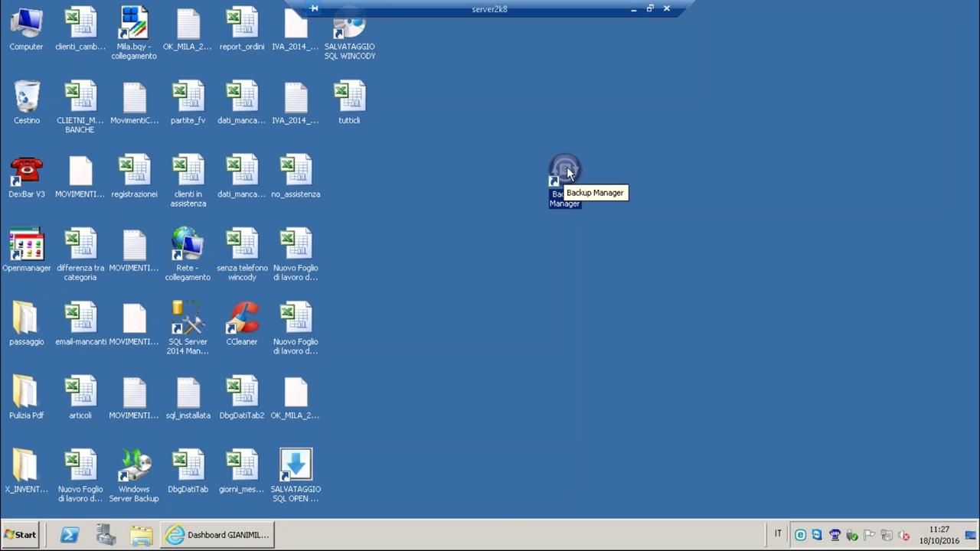
click(244, 539)
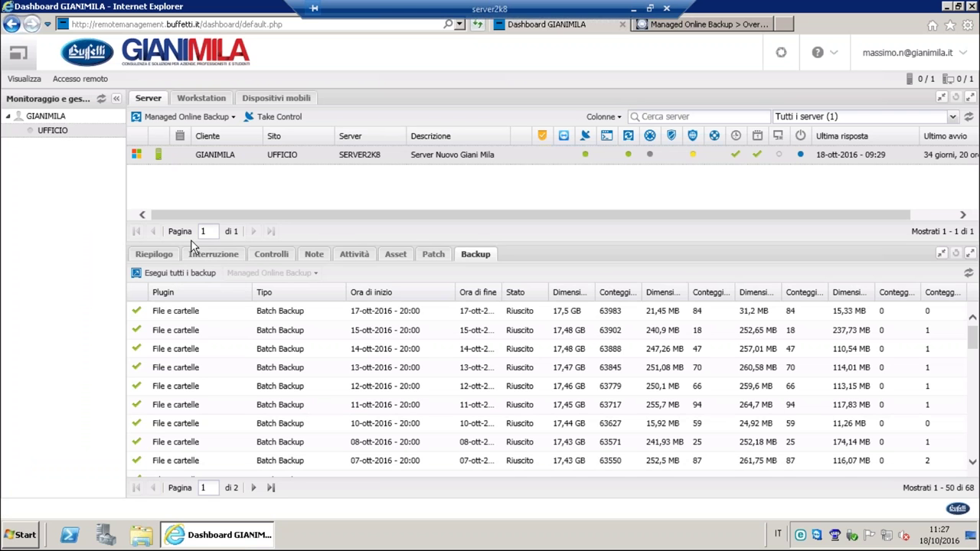
Review the SERVER2K8 summary and examine the used and free space in the disk space check for drive C:.
click(164, 259)
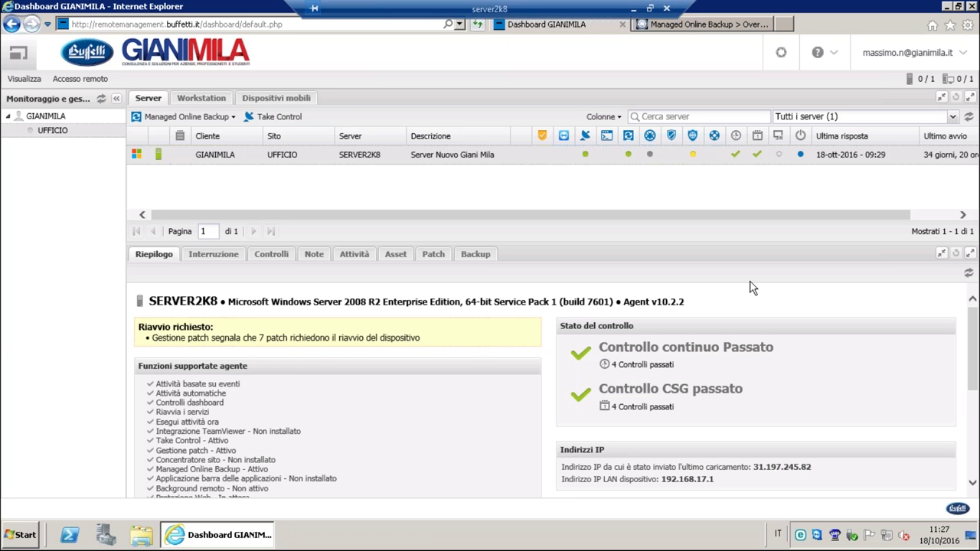
click(271, 254)
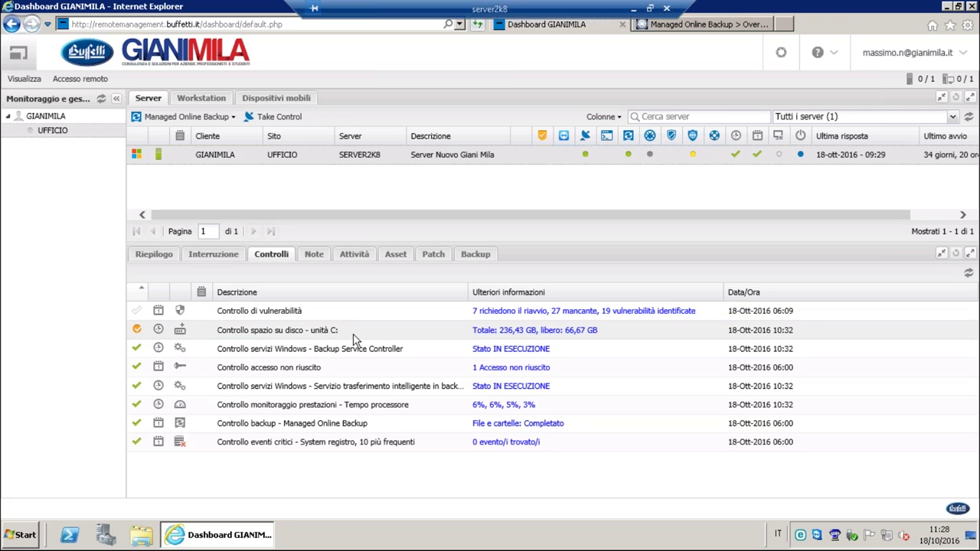
click(538, 338)
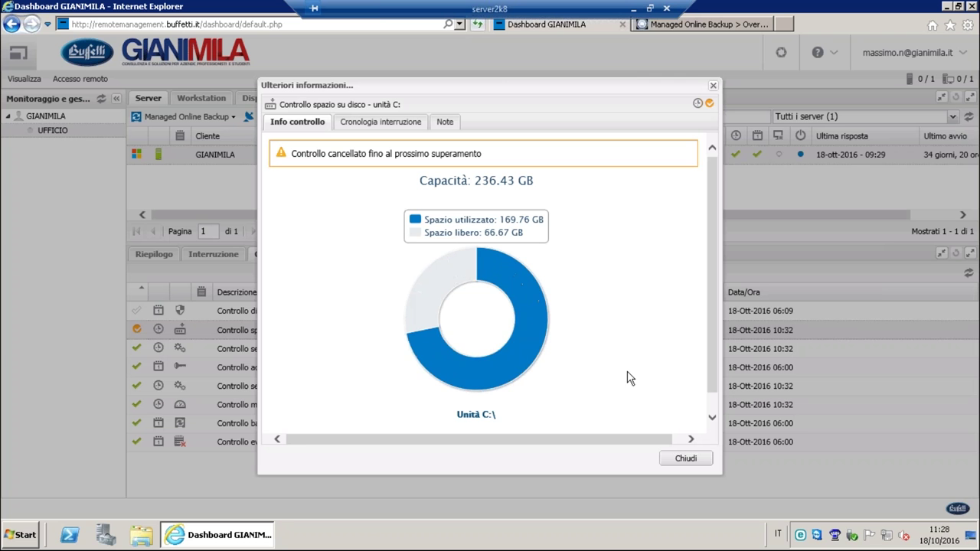
mouse_move(463, 338)
mouse_move(443, 307)
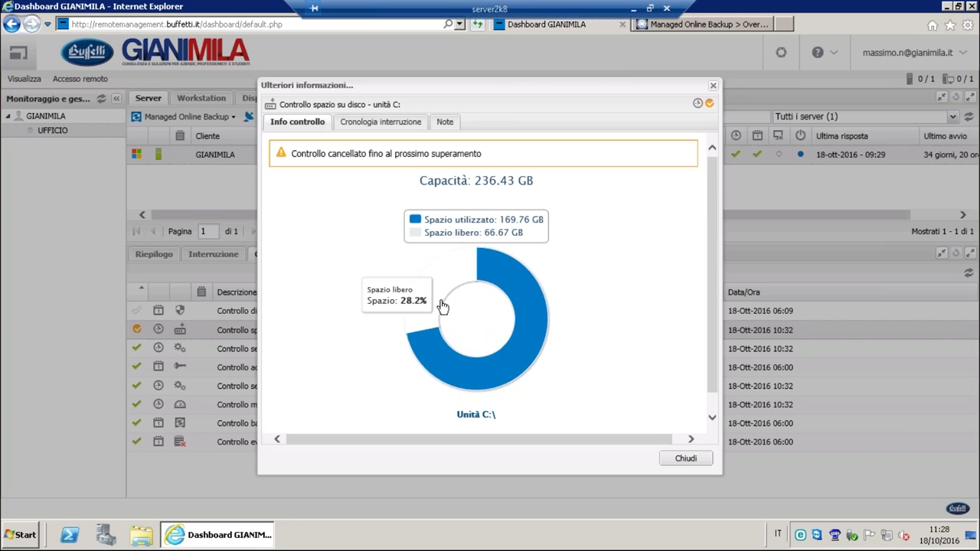
mouse_move(525, 335)
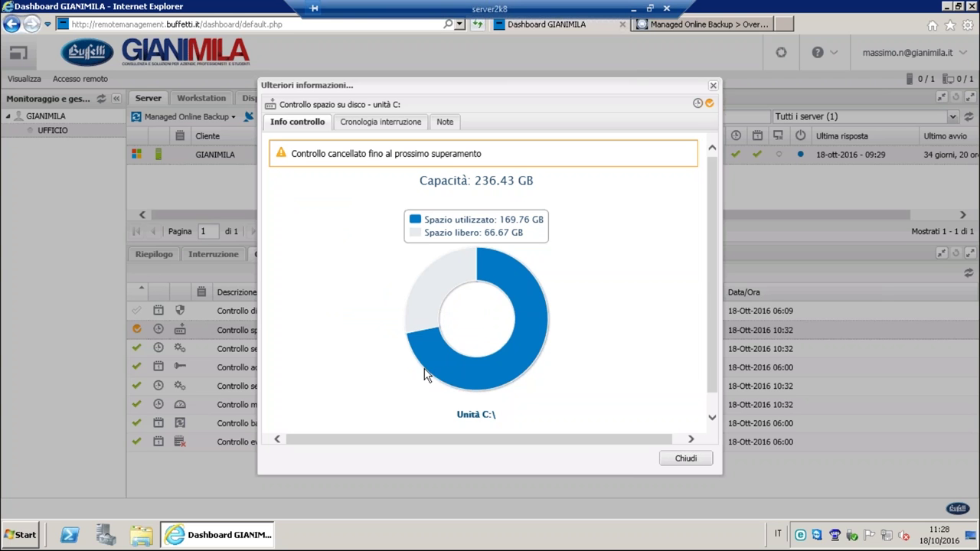
mouse_move(423, 368)
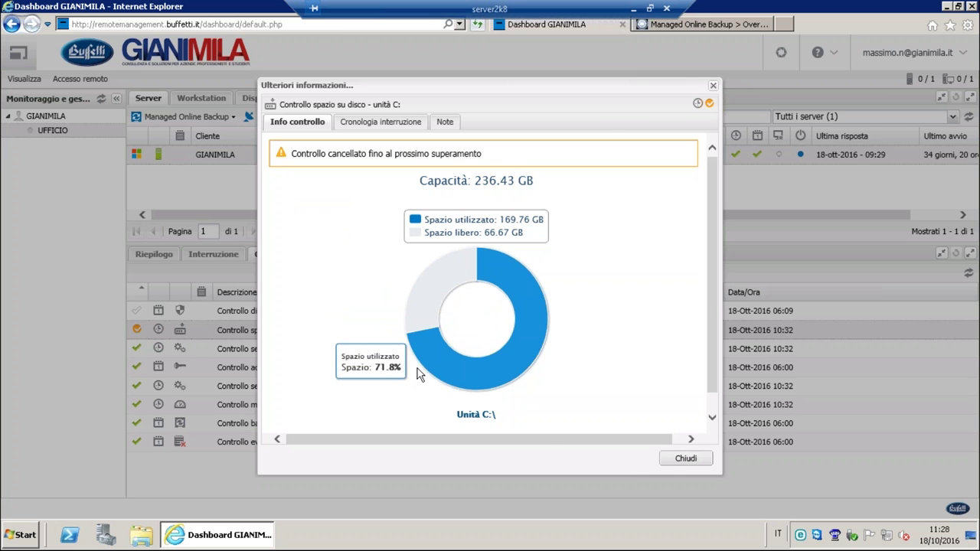
click(679, 459)
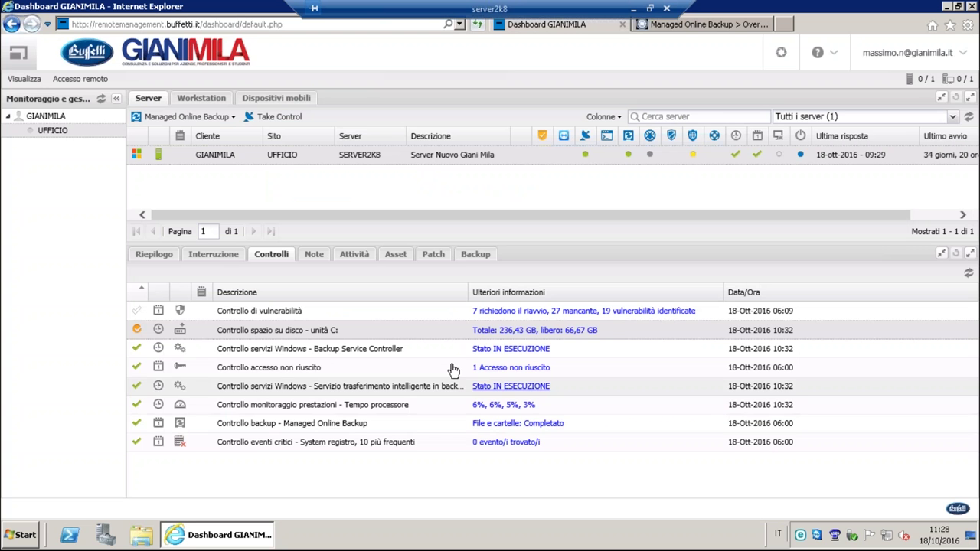
Examine the expanded event 4625 in the details of the failed access check (Controllo accesso non riuscito) and close them.
click(511, 370)
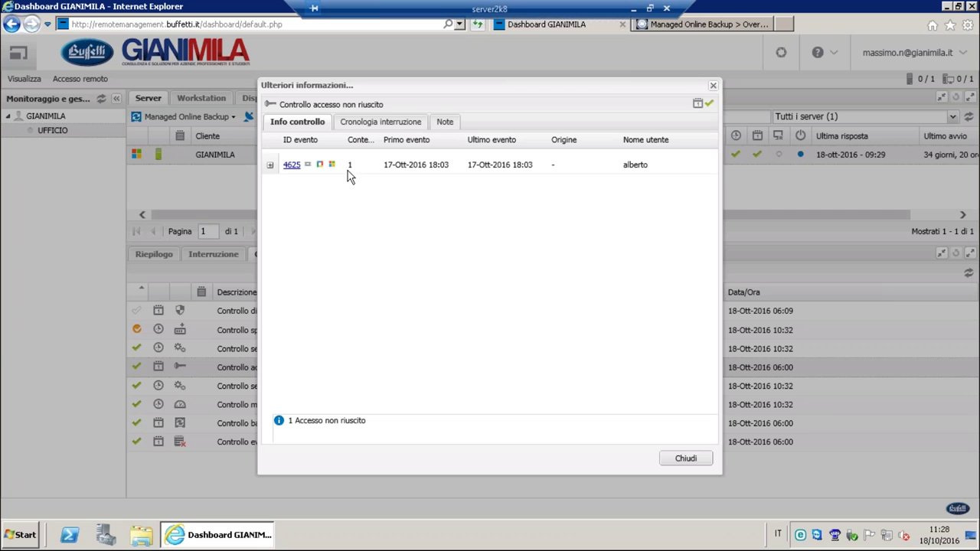
click(271, 165)
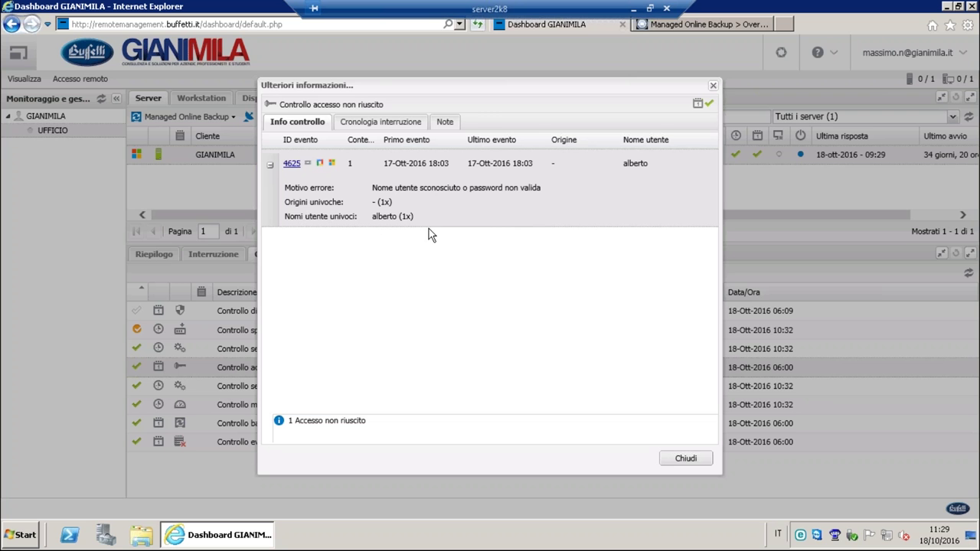
click(713, 86)
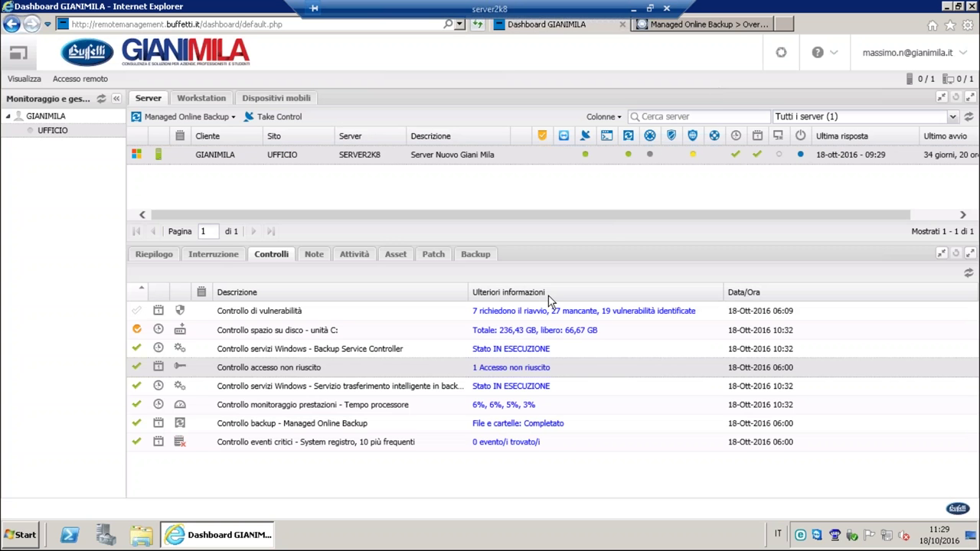
Examine the average and maximum CPU usage in the processor time check, and view the critical events check's details.
click(495, 410)
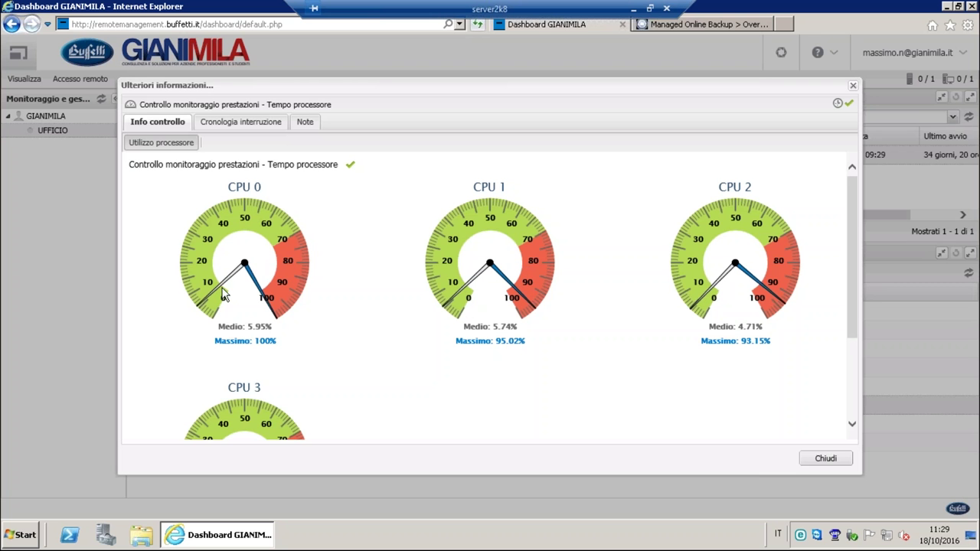
mouse_move(230, 283)
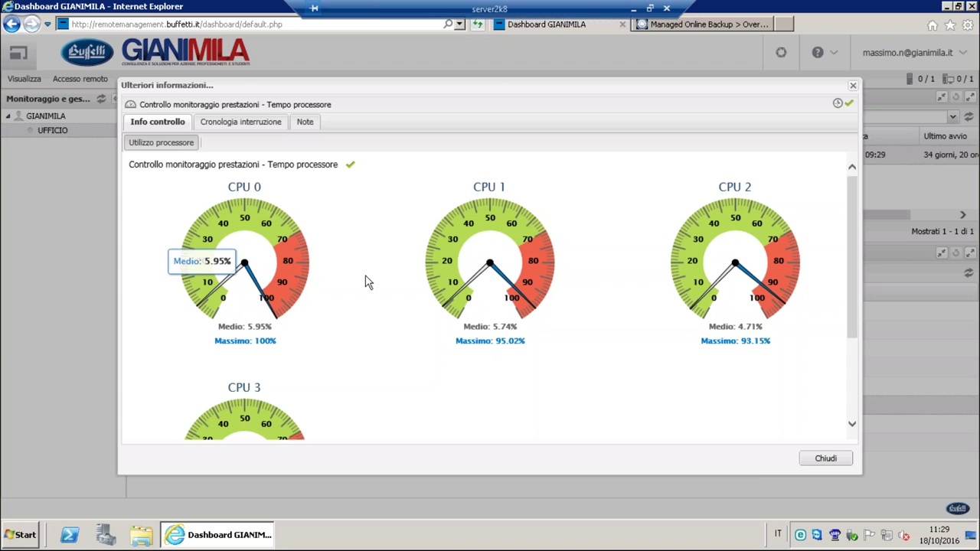
mouse_move(453, 279)
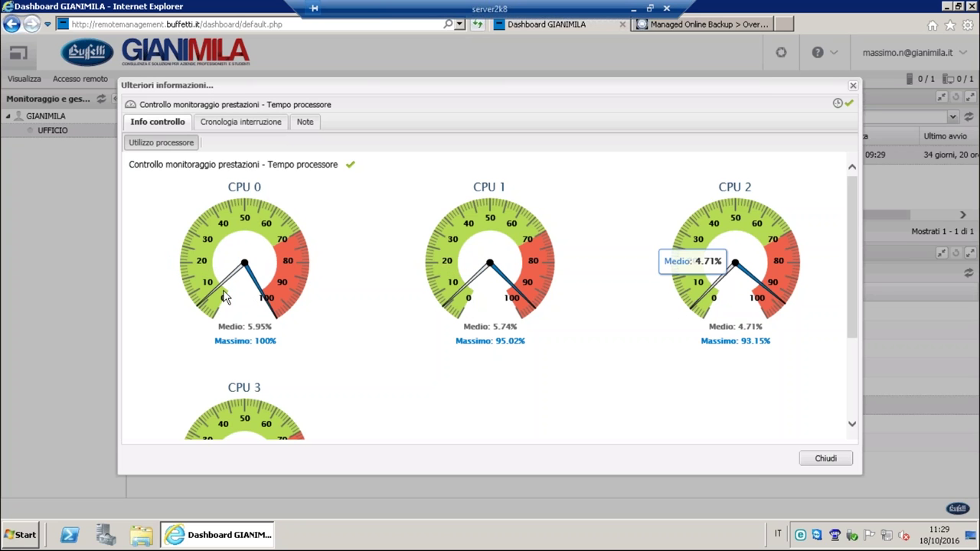
mouse_move(257, 337)
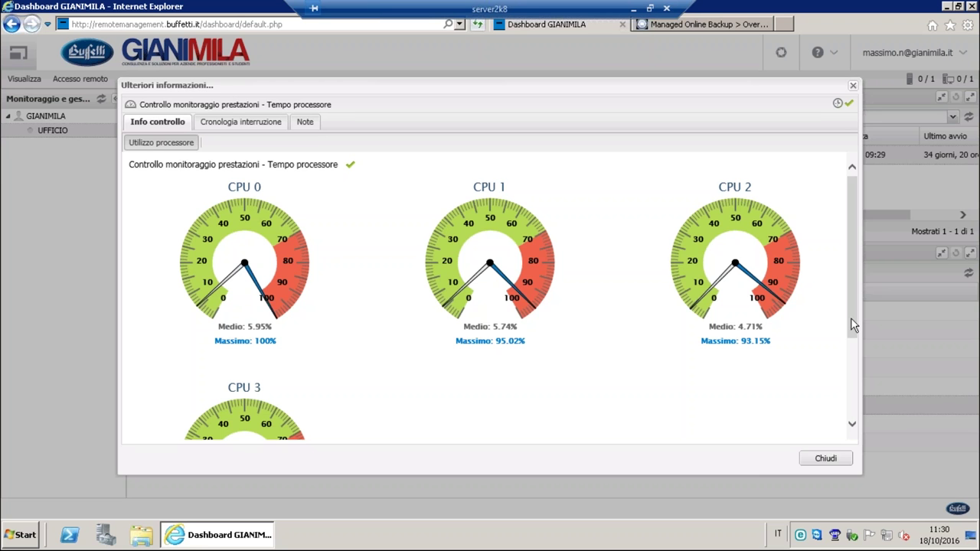
mouse_move(855, 313)
mouse_down()
mouse_move(850, 387)
mouse_move(858, 393)
mouse_move(873, 306)
mouse_up()
mouse_move(244, 266)
click(853, 86)
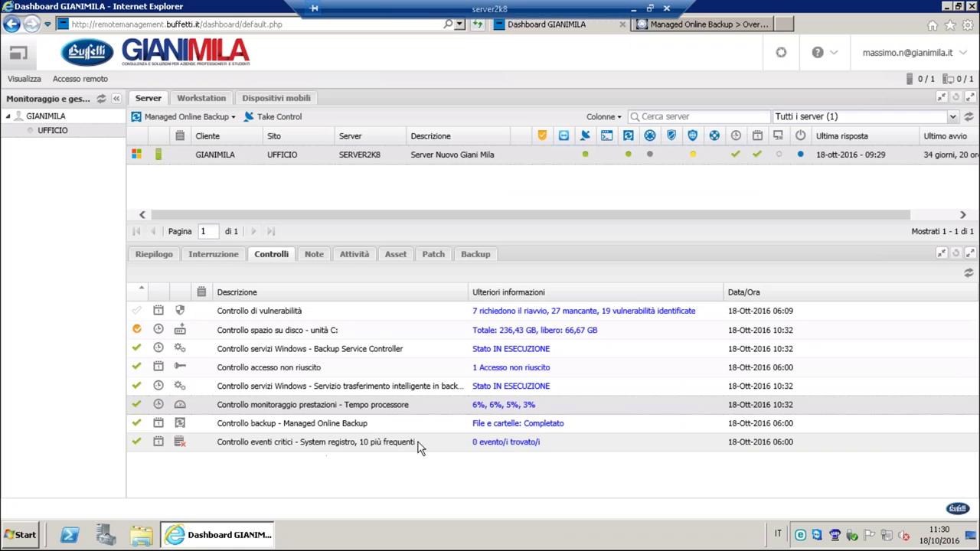
click(505, 442)
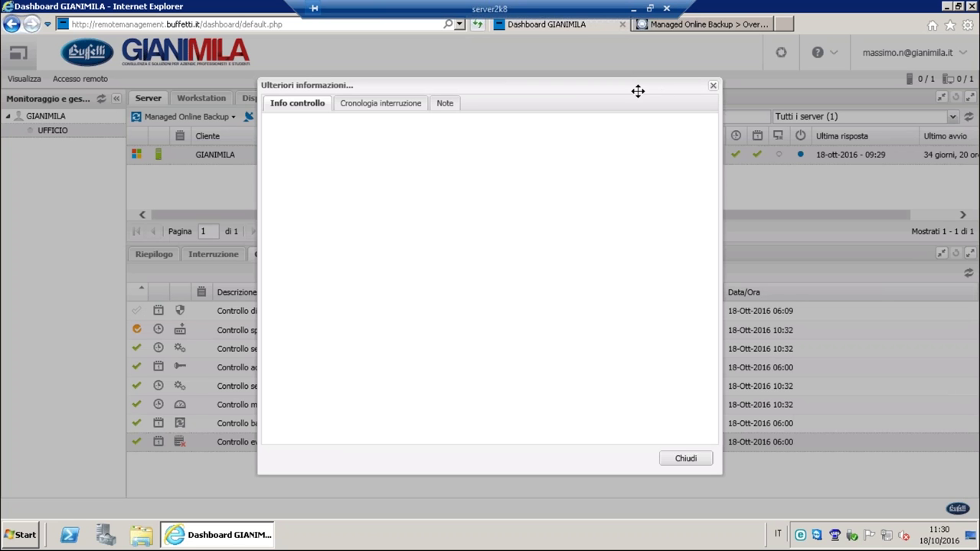
click(712, 86)
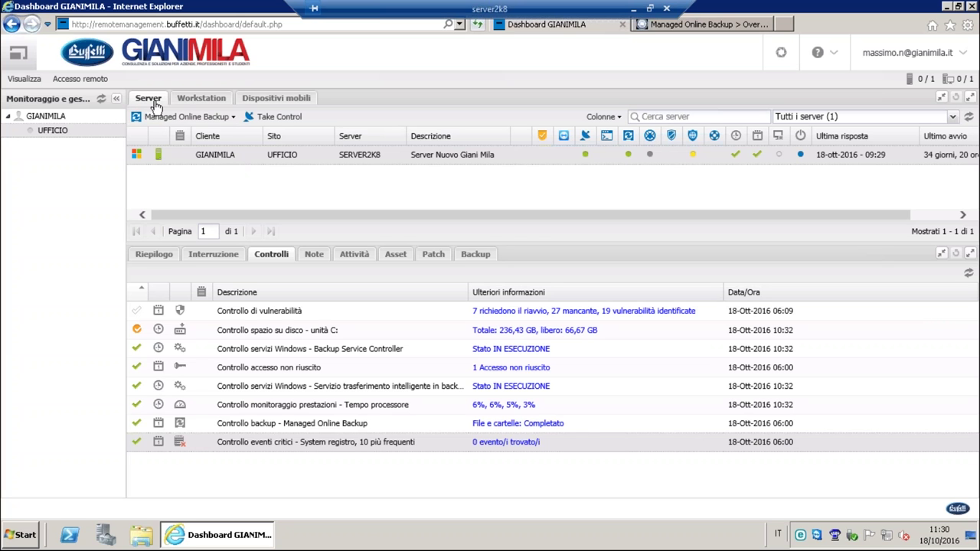
View the workstation's checks and the outage list (Interruzione) of SERVER2K8.
click(197, 100)
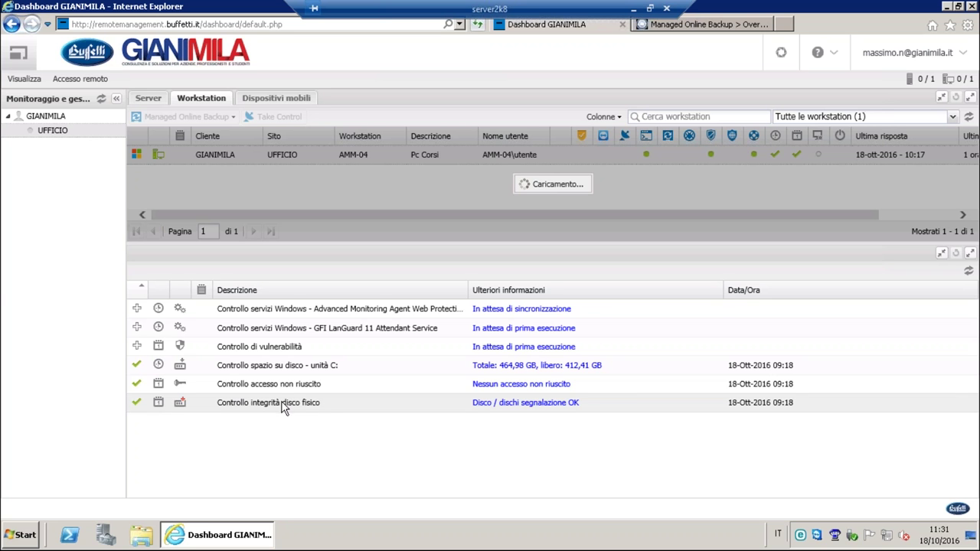
click(156, 99)
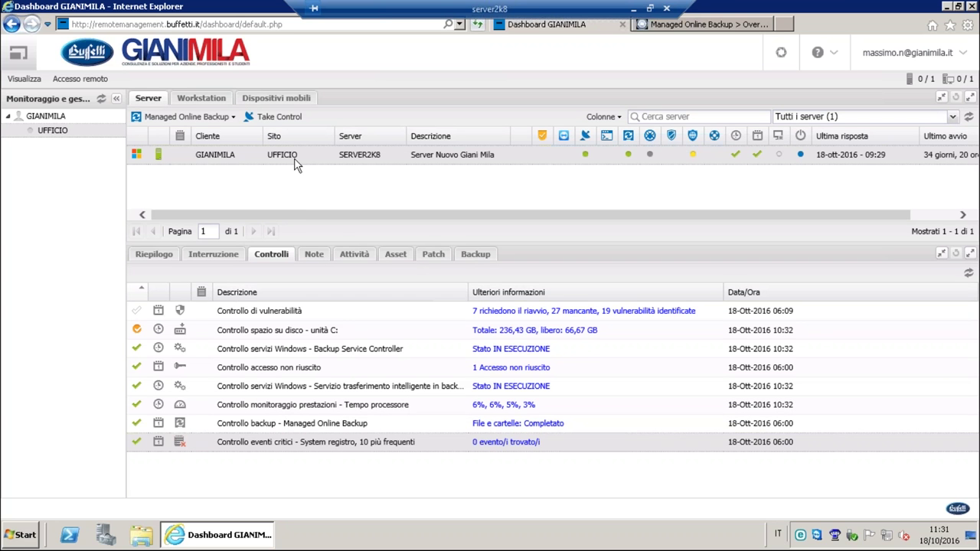
click(214, 256)
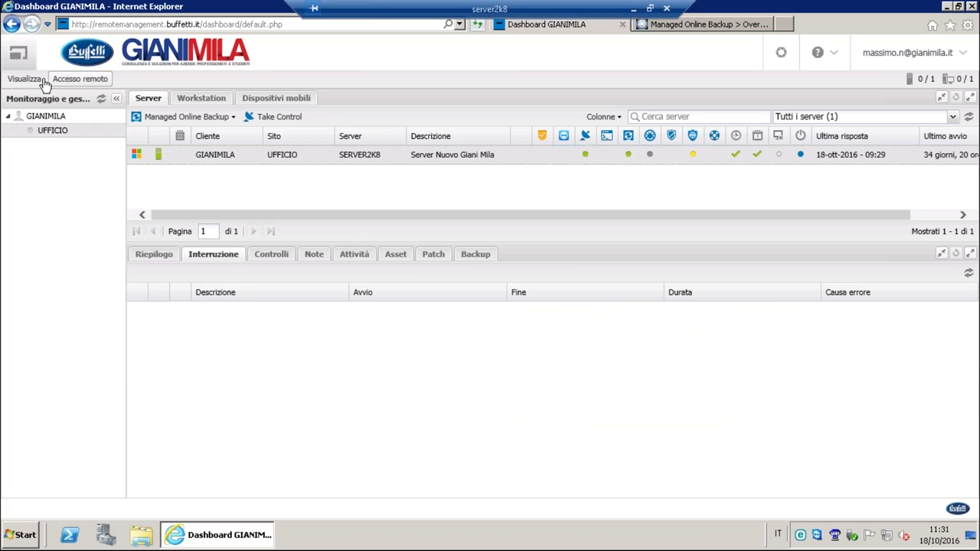
Switch to the local Chrome dashboard and show the Web protection data of SERVER2K8.
click(632, 10)
click(214, 531)
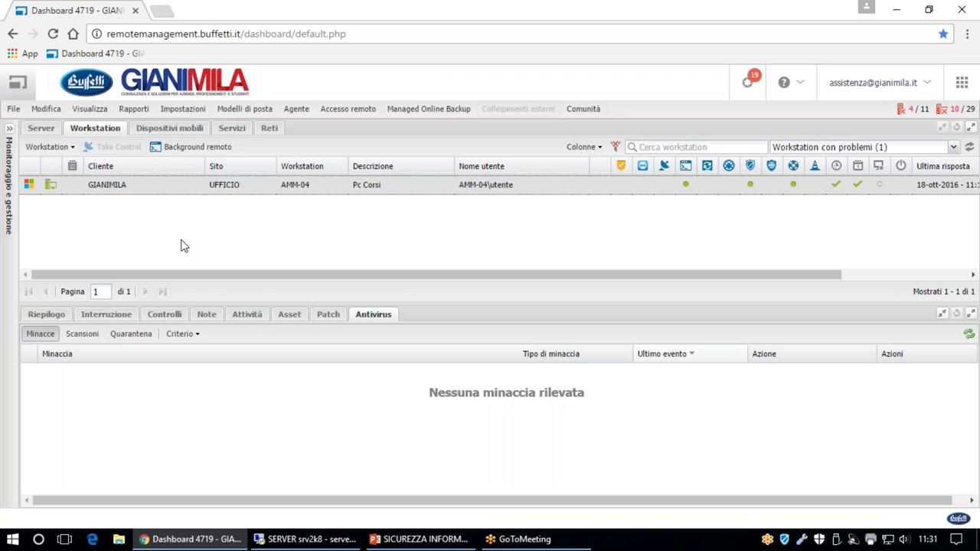
click(43, 130)
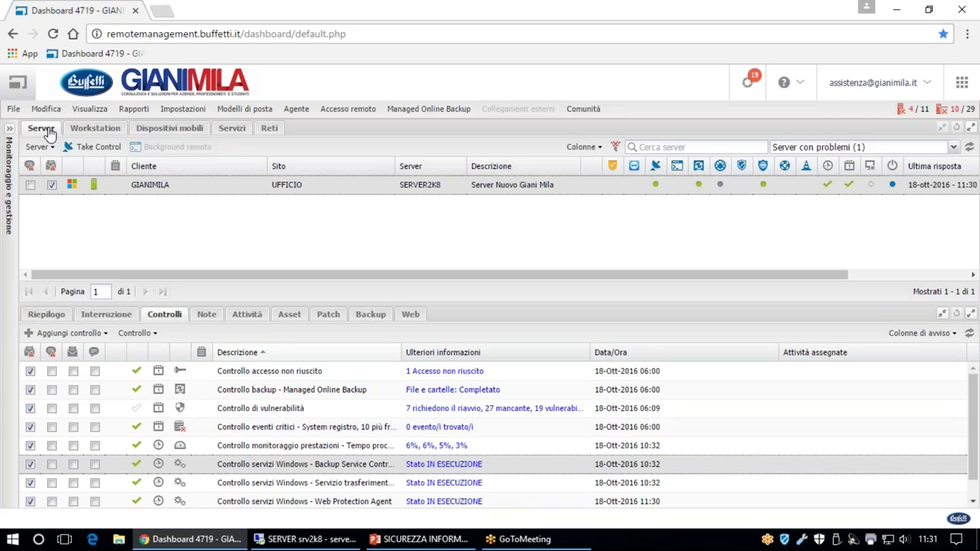
click(410, 316)
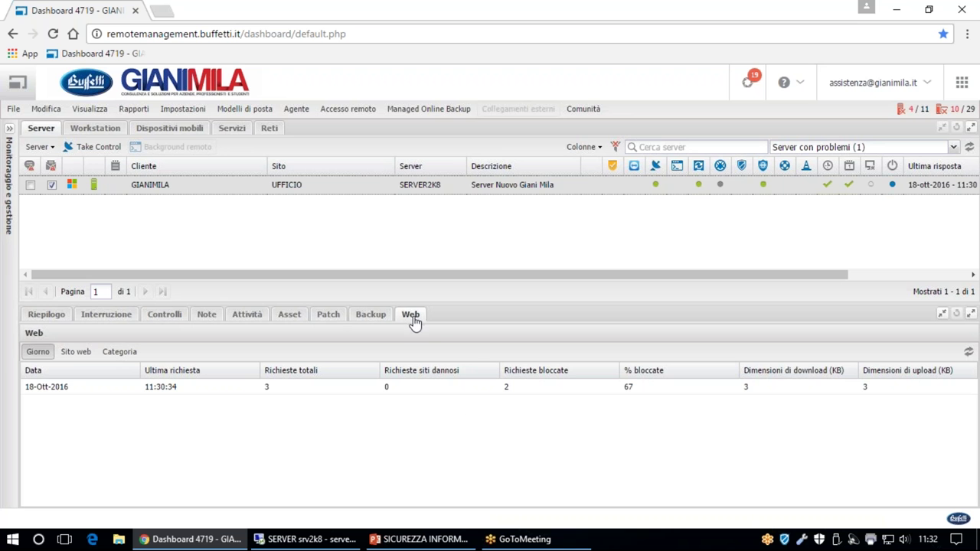
click(74, 353)
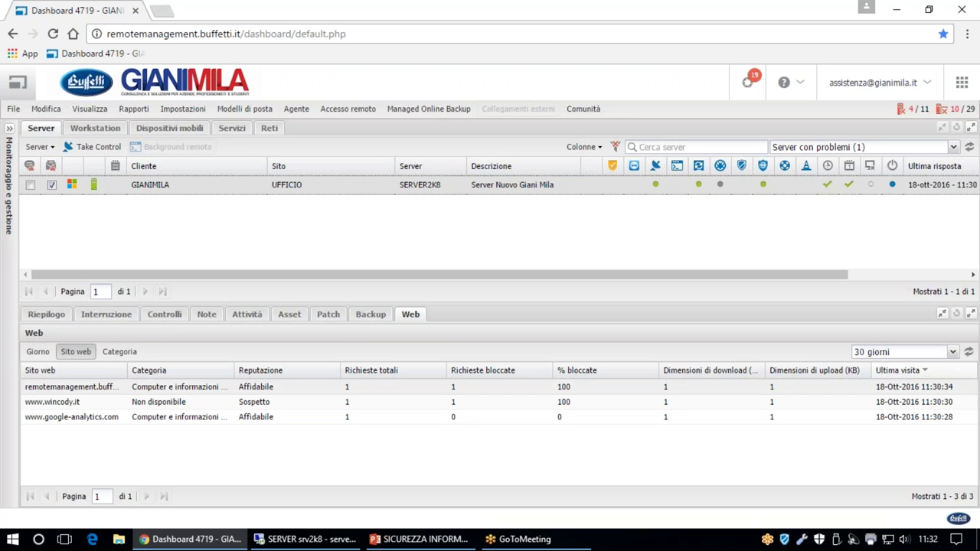
click(36, 354)
click(74, 355)
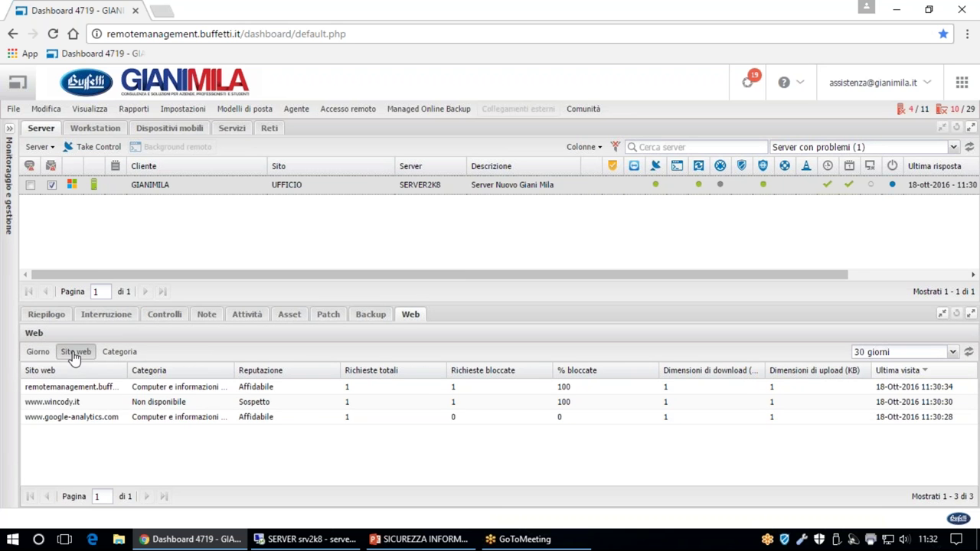
click(107, 356)
click(82, 357)
click(120, 353)
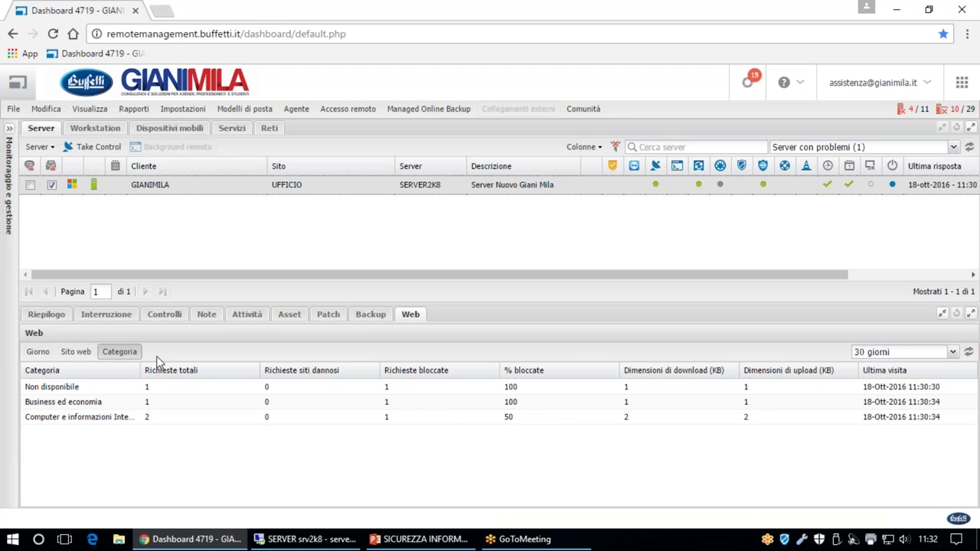
click(77, 354)
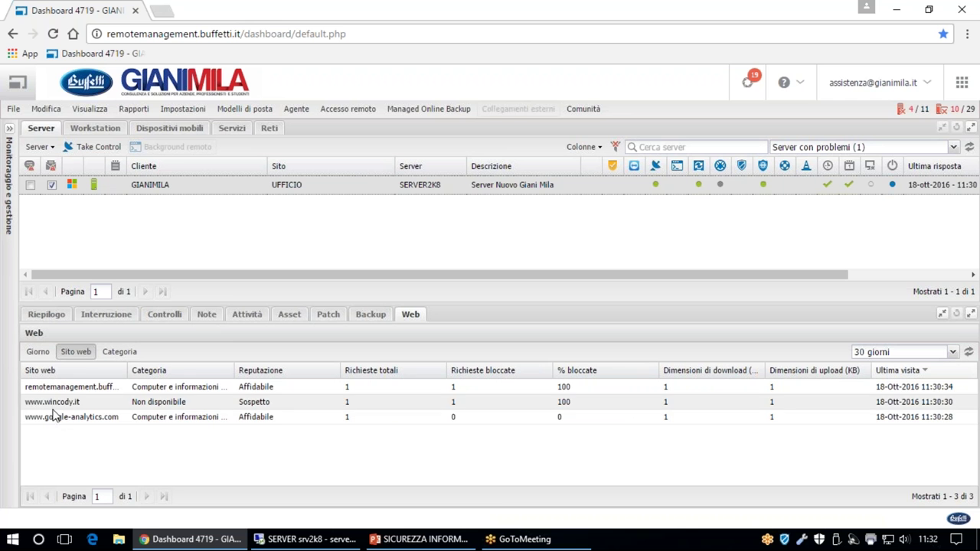
drag(35, 417, 126, 421)
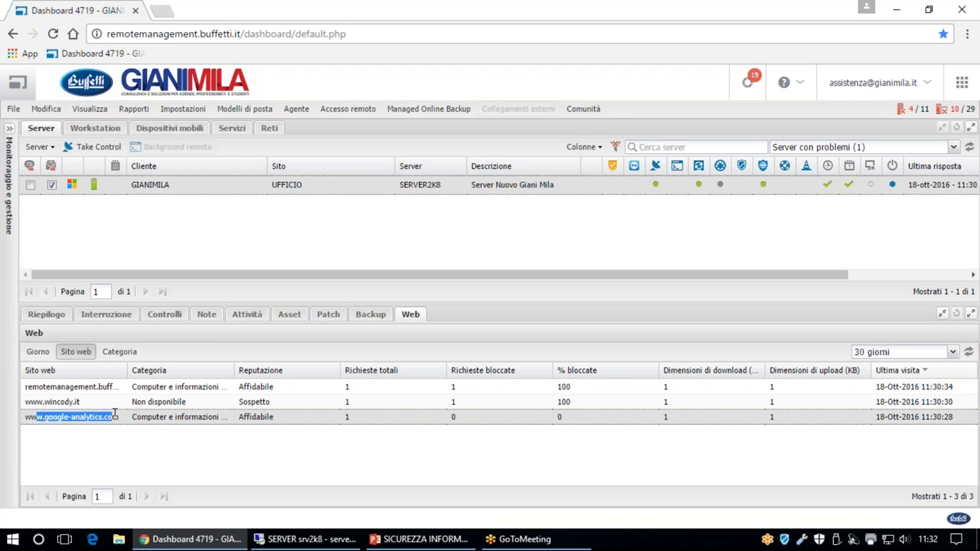
click(126, 421)
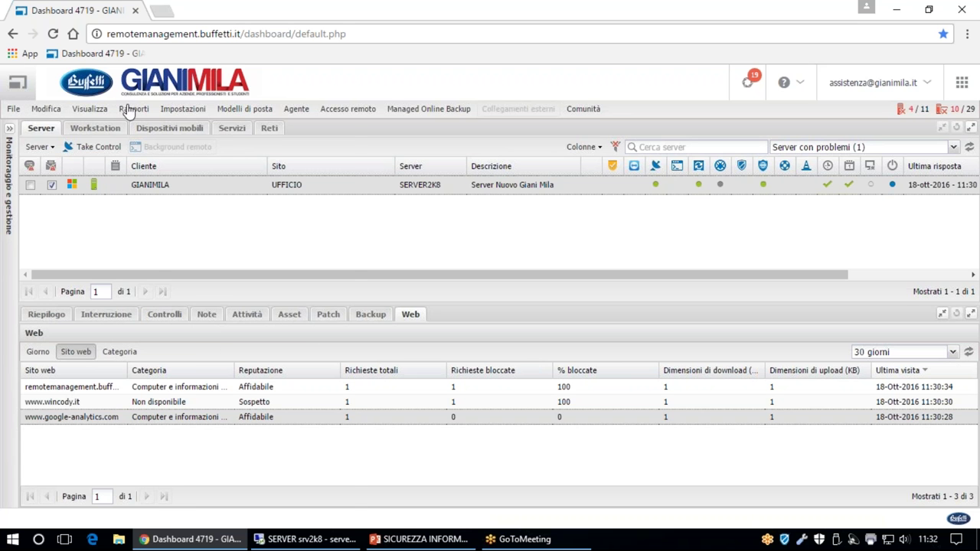
Open the ControlloWeb policy from the Web protection policies (Criteri di protezione Web).
click(165, 112)
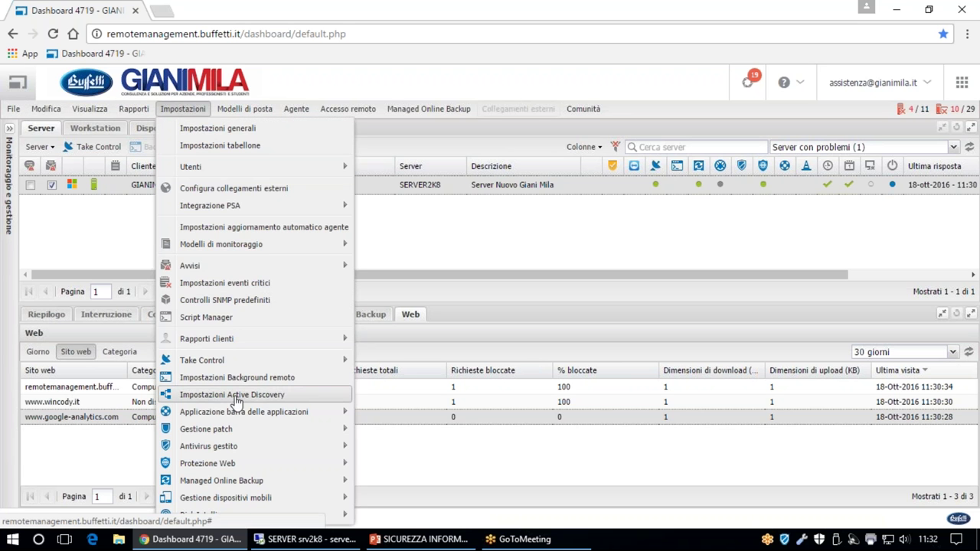
mouse_move(253, 467)
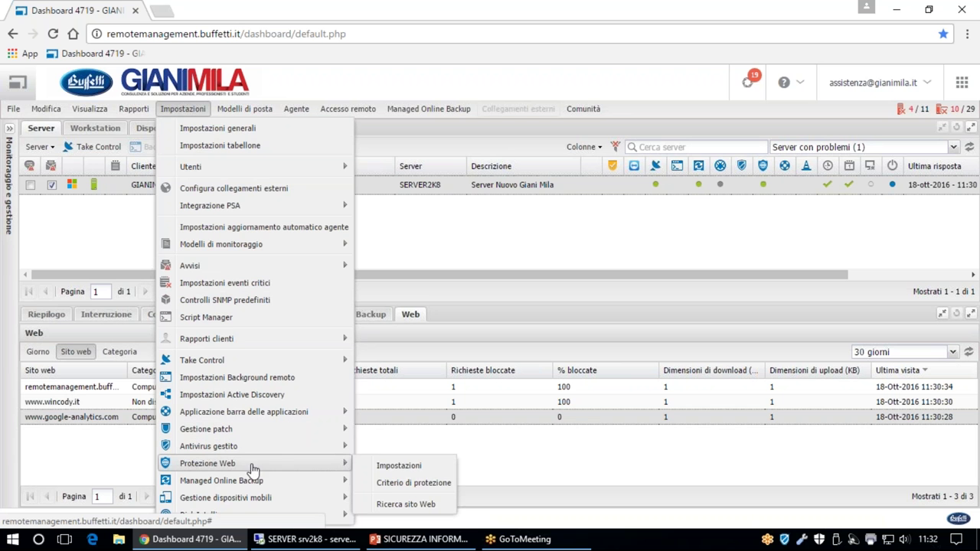
click(399, 483)
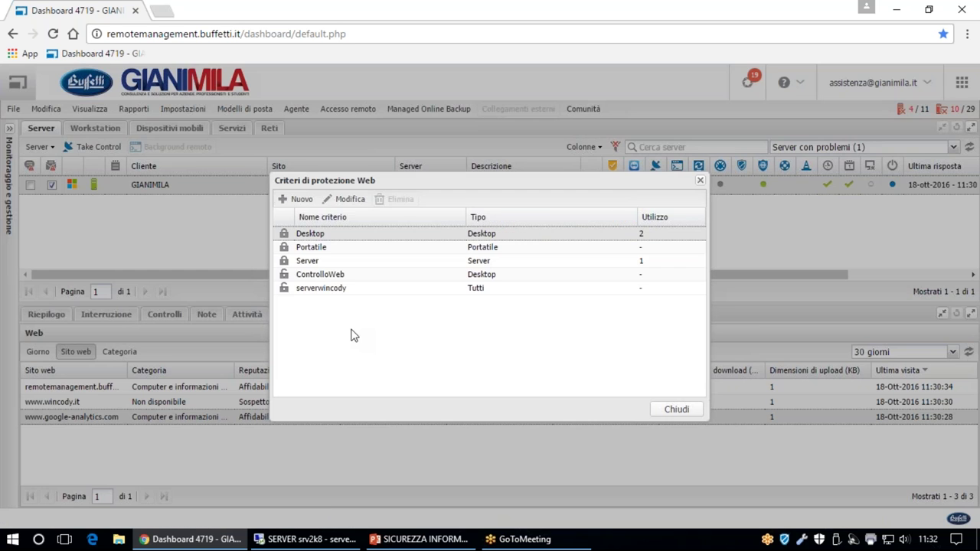
double_click(326, 277)
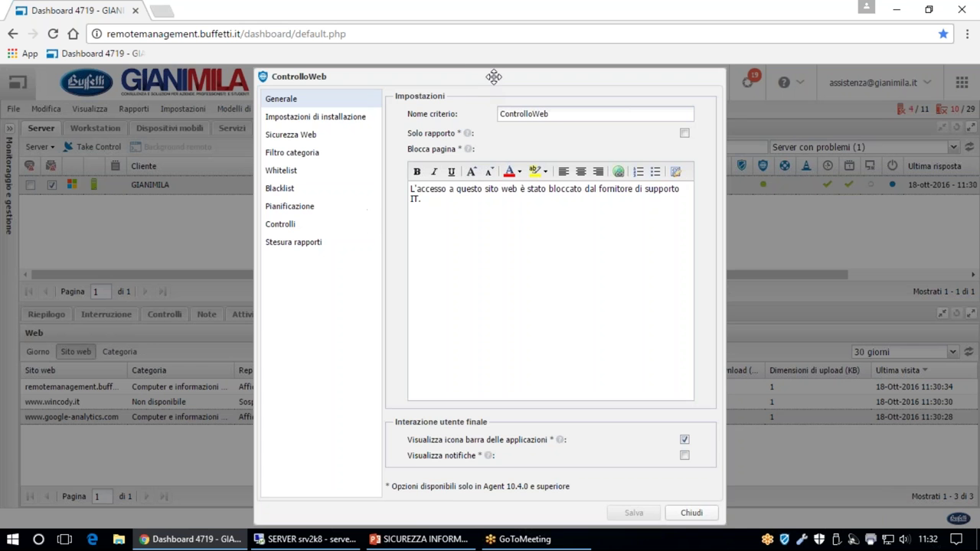
Review the ControlloWeb policy's installation settings (Impostazioni di installazione) and Web security categories (Sicurezza Web).
drag(500, 73, 508, 69)
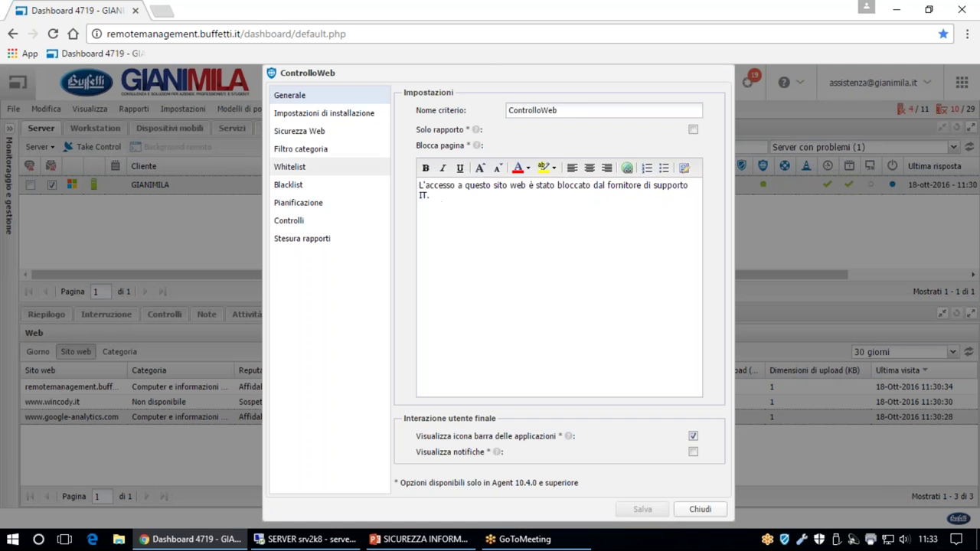
click(342, 119)
click(337, 132)
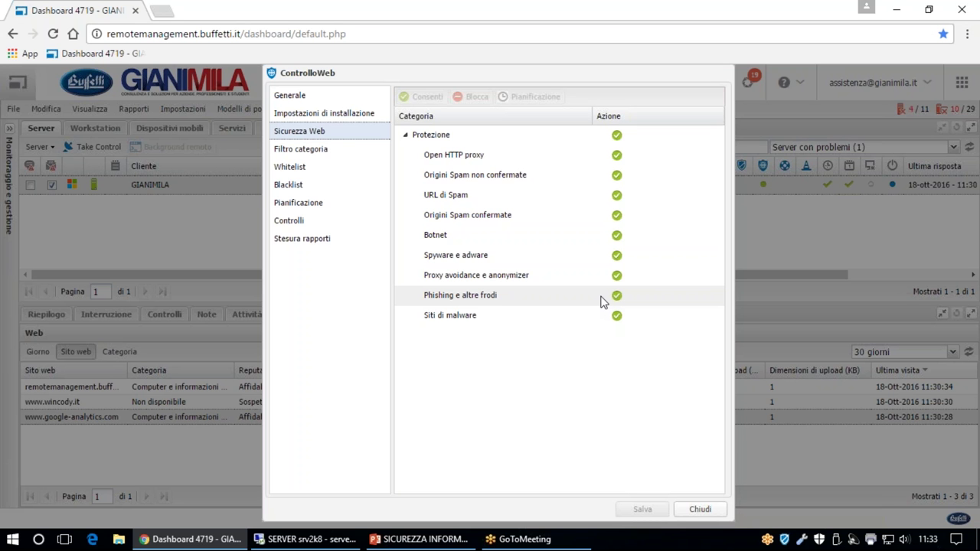
Examine the policy's category filter (Filtro categoria) and show the actions available for the Gioco d'azzardo category without changing it.
click(310, 152)
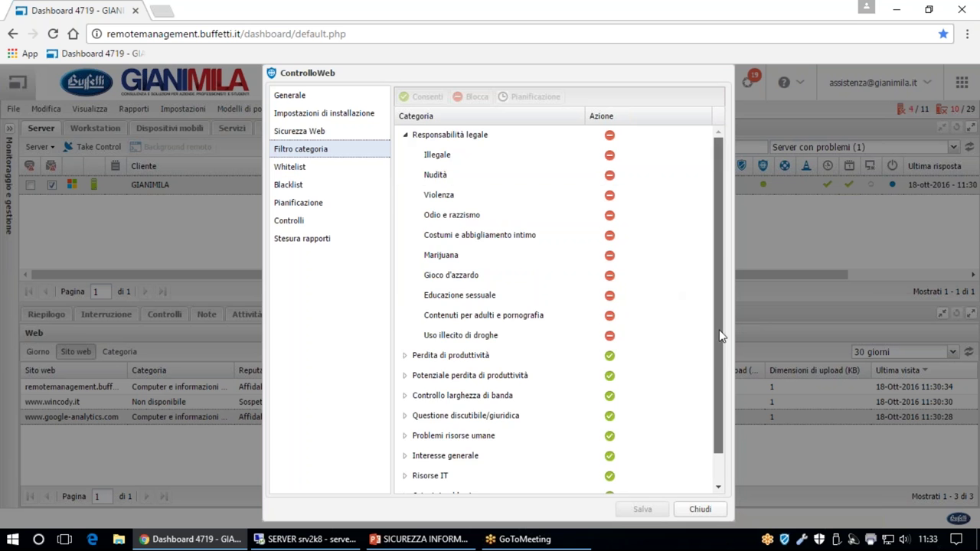
mouse_move(722, 332)
mouse_down()
mouse_move(725, 405)
mouse_move(719, 317)
mouse_up()
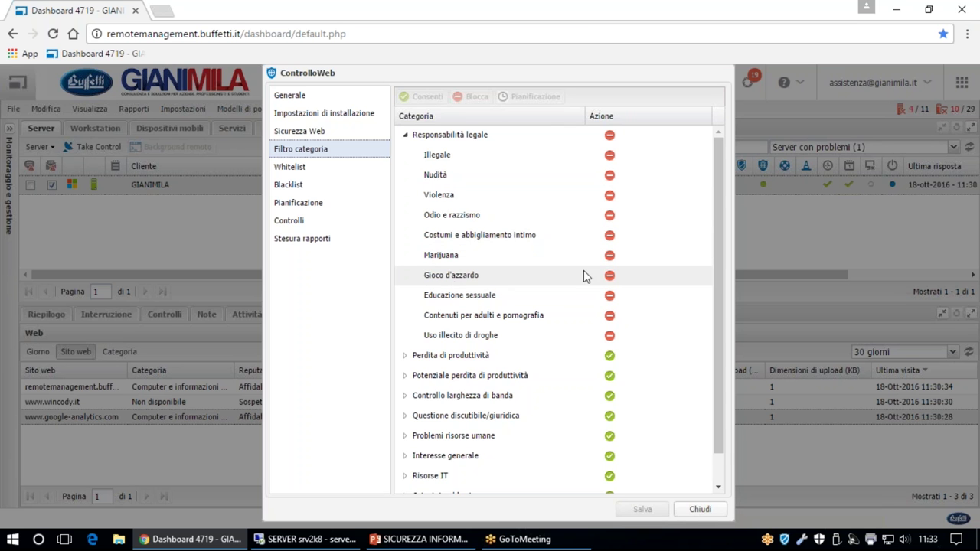
click(610, 276)
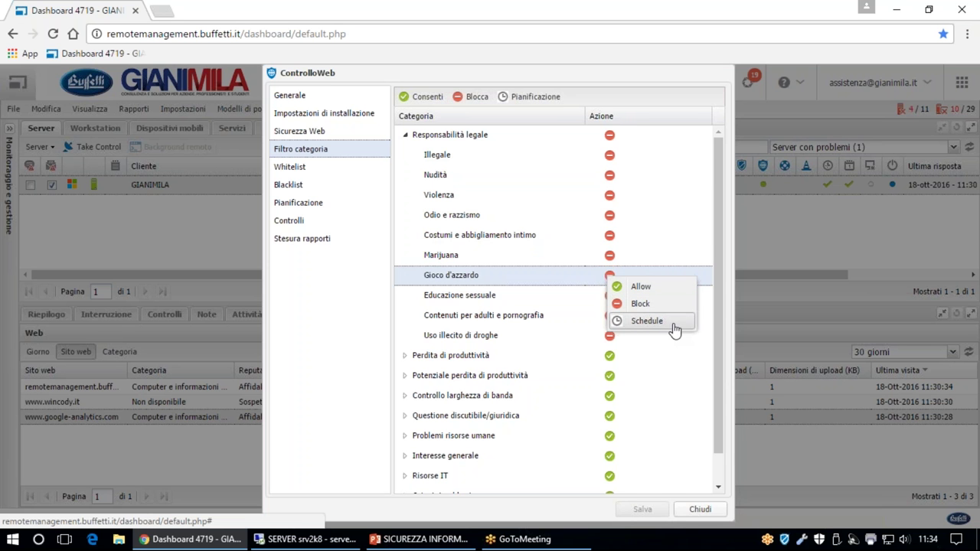
click(721, 302)
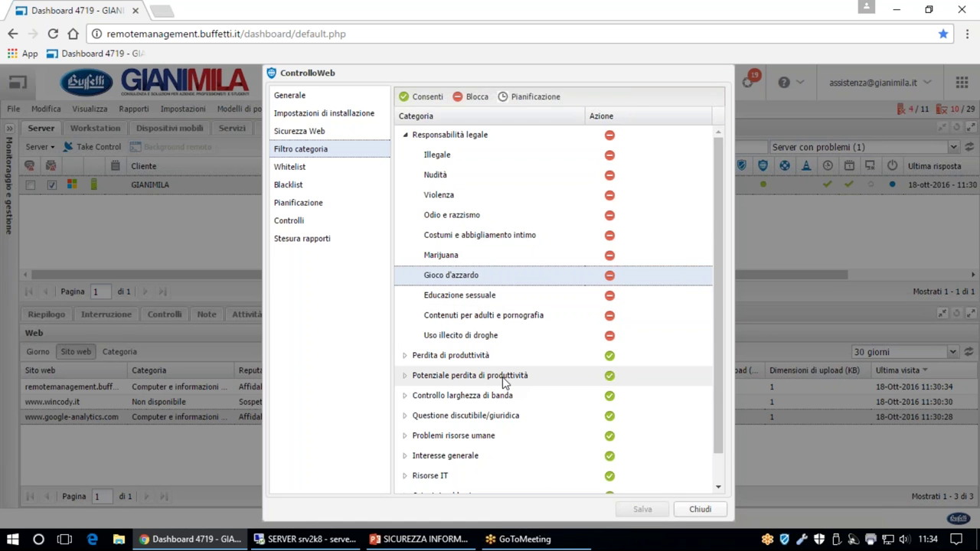
drag(719, 418, 729, 447)
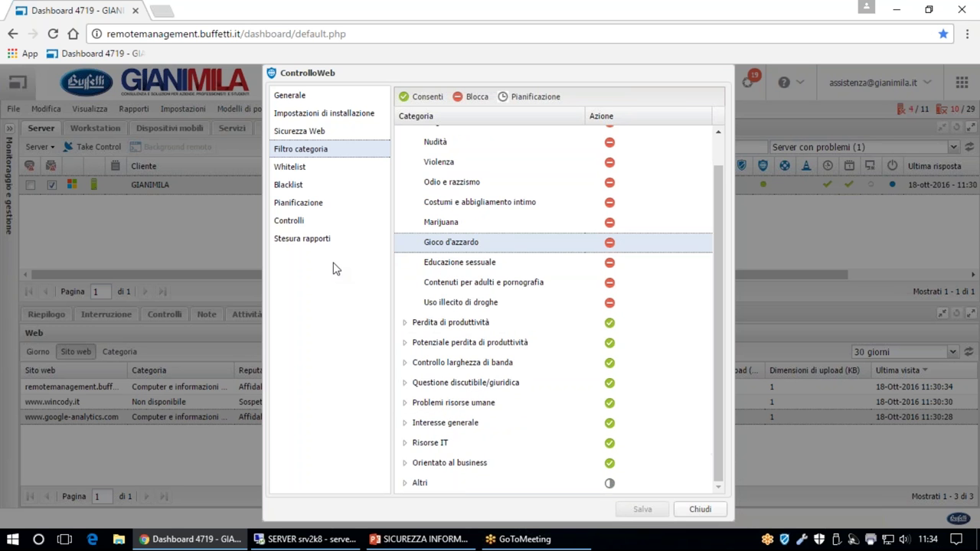
Review the policy's Whitelist, Blacklist, hourly schedule (Pianificazione), checks (Controlli) and reporting exclusions (Stesura rapporti).
click(295, 167)
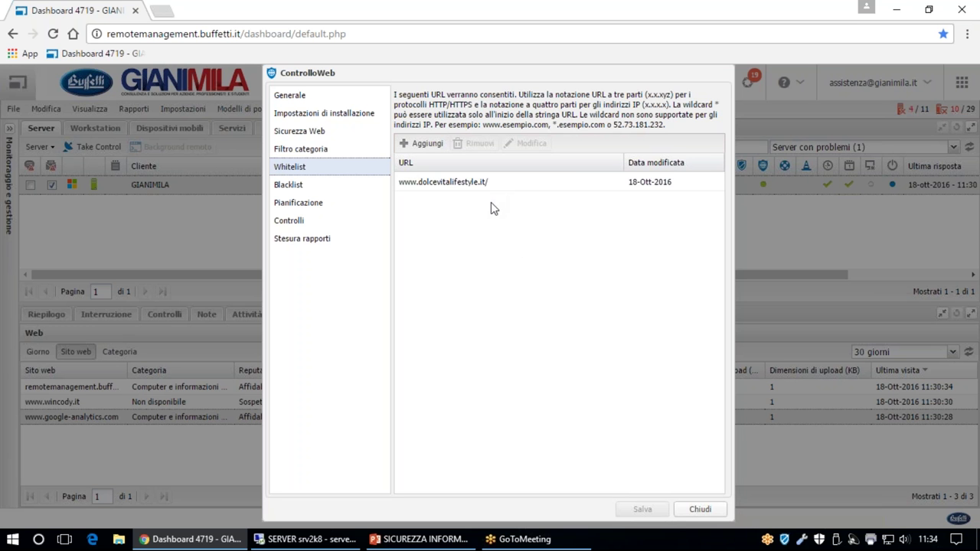
click(286, 189)
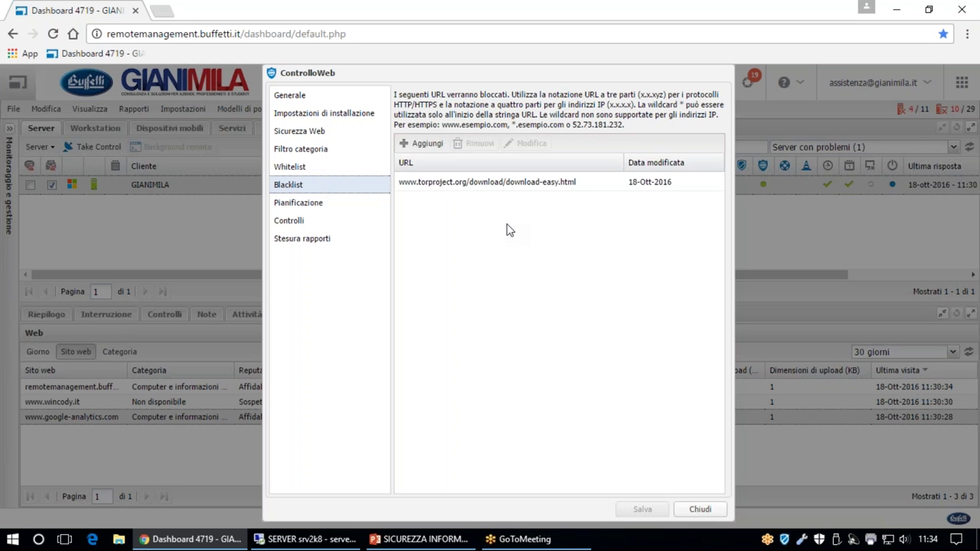
click(329, 211)
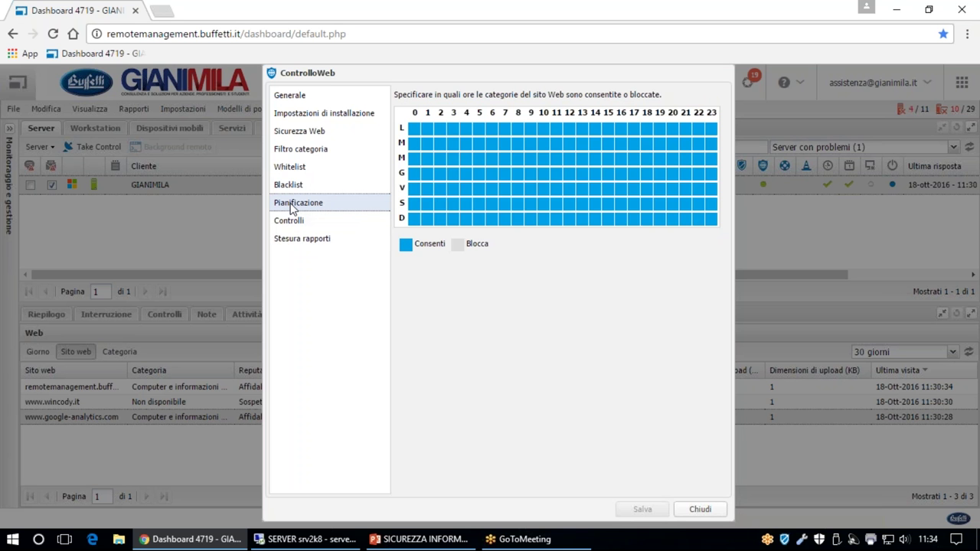
click(428, 220)
click(307, 224)
click(310, 239)
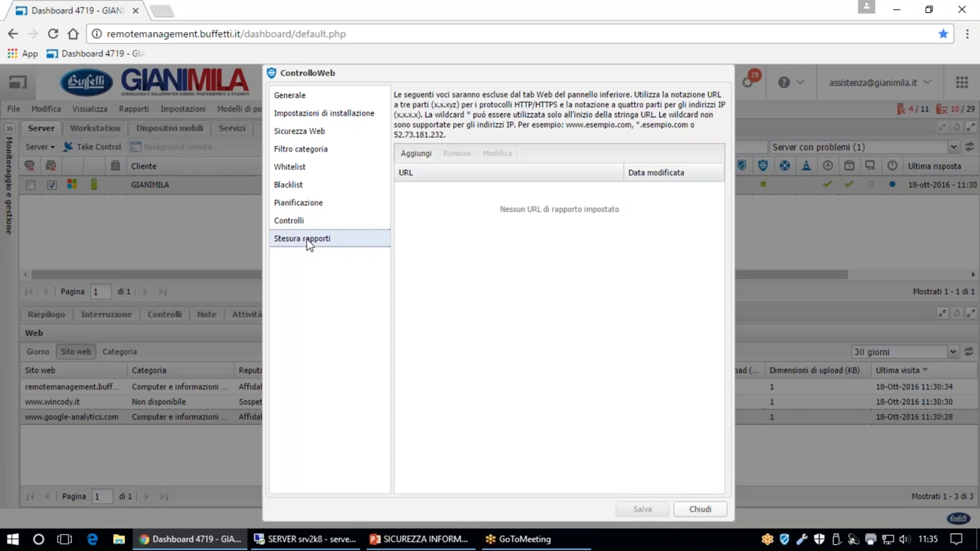
Close the ControlloWeb policy and the Web protection policies, and switch to the SICUREZZA INFORMATICA presentation in PowerPoint.
click(701, 511)
click(671, 408)
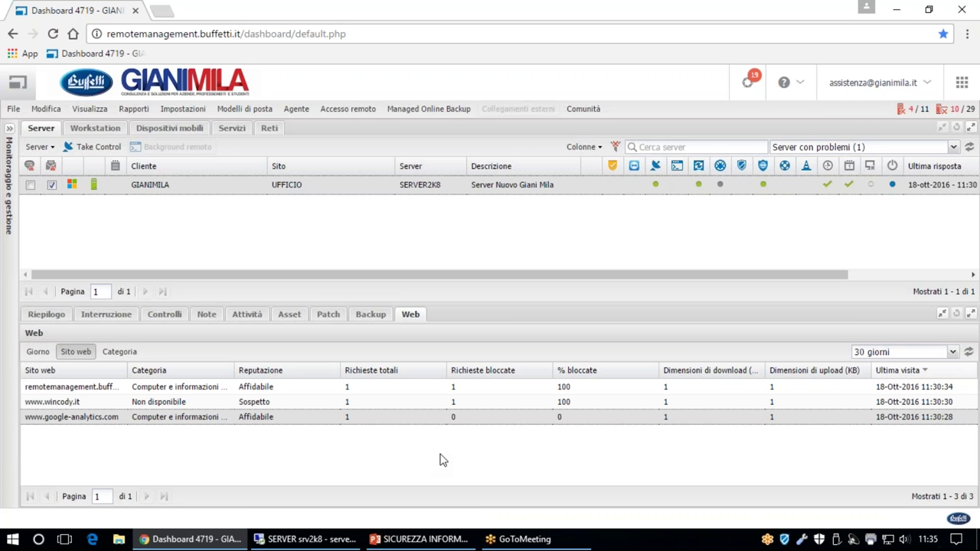
click(900, 11)
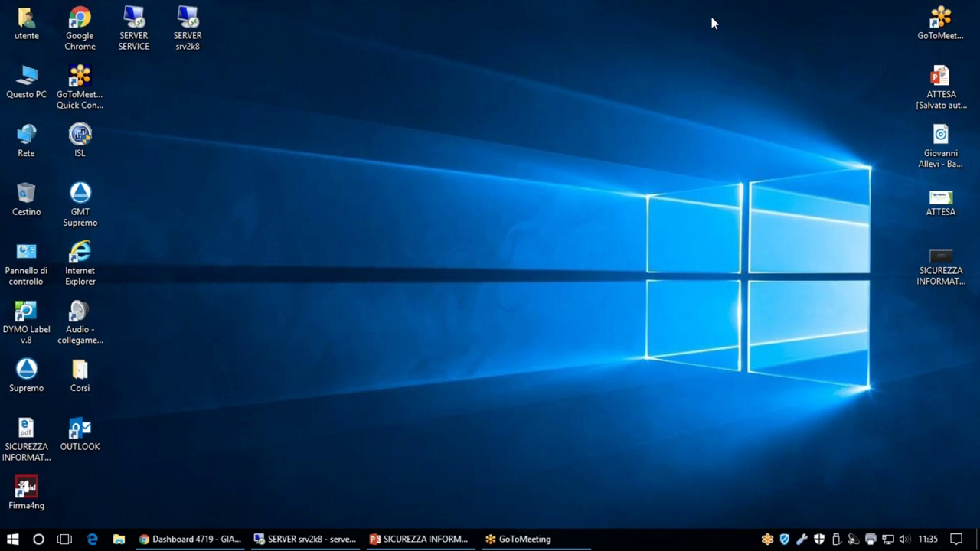
click(419, 538)
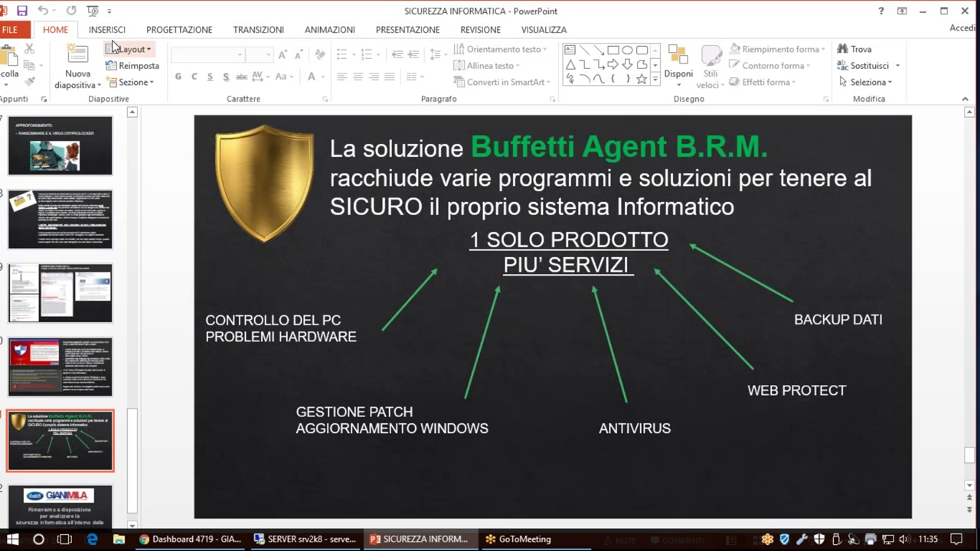